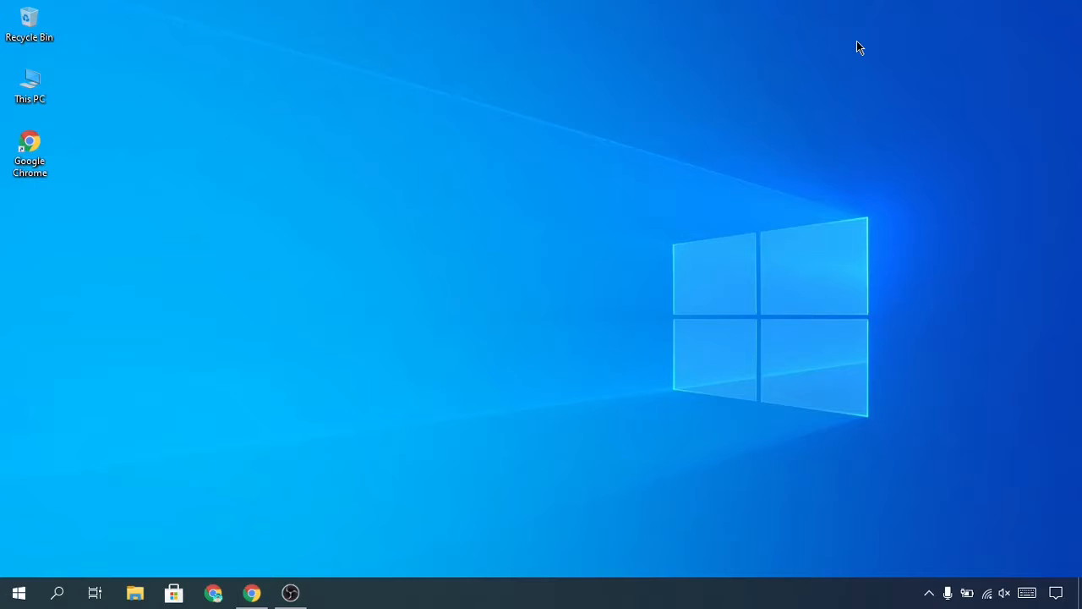
In Chrome, open the Anaconda Individual Edition page from the search results and download the Windows 64-Bit Graphical Installer for Python 3.8.
{"action": "left_click", "coordinate": [252, 592]}
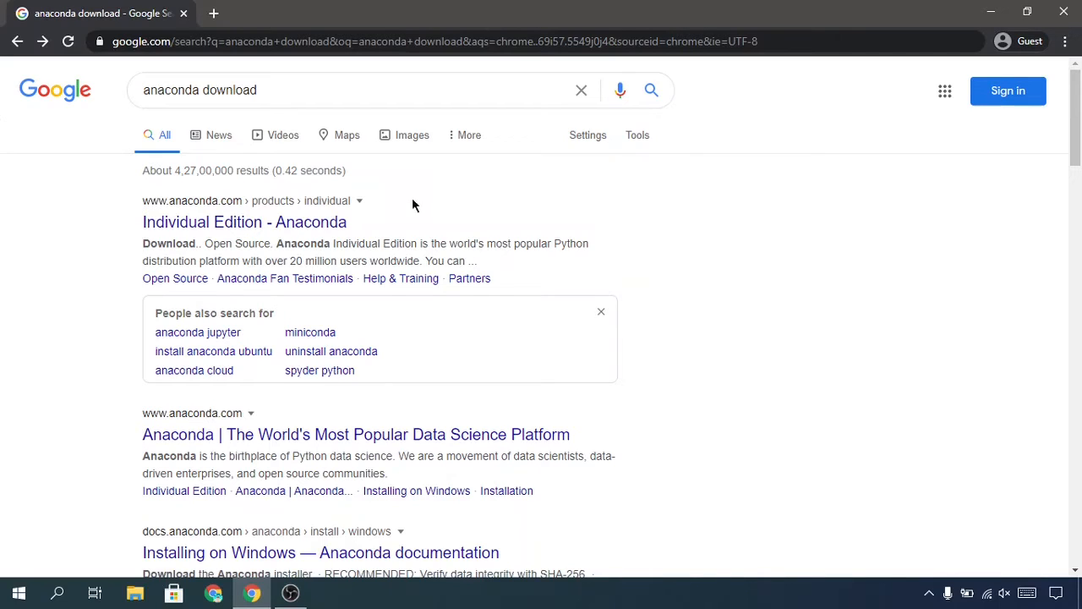
{"action": "left_click", "coordinate": [315, 210]}
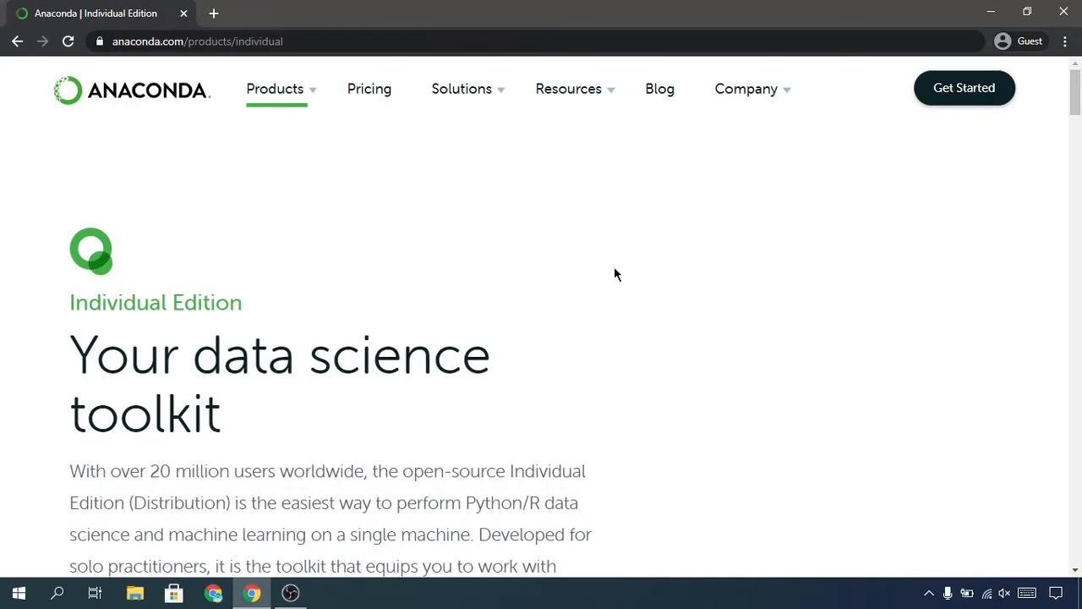
{"action": "scroll", "coordinate": [479, 341], "scroll_direction": "down", "scroll_amount": 2}
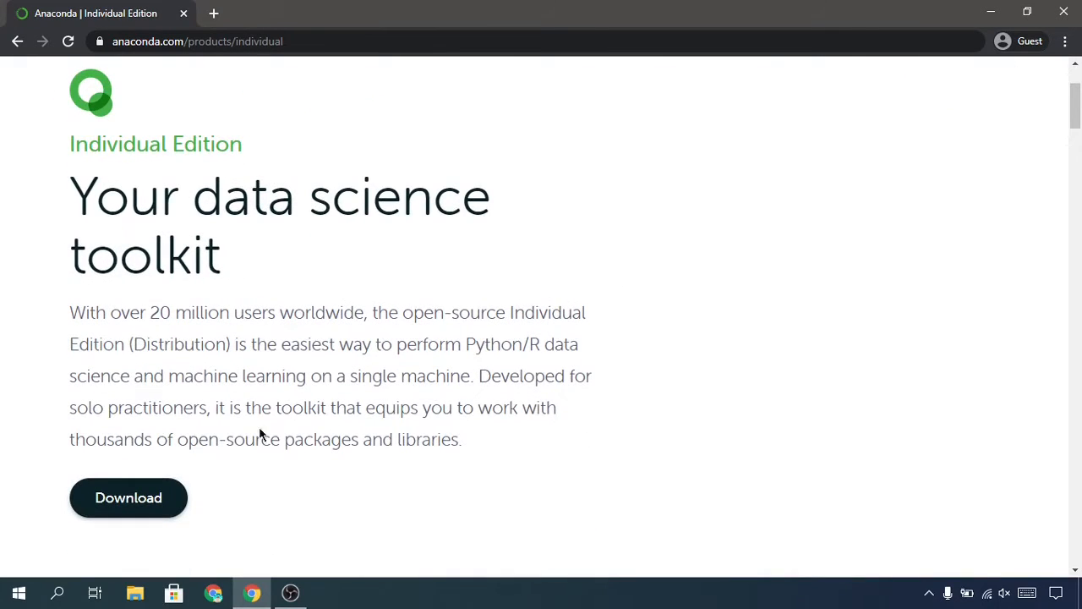
{"action": "left_click", "coordinate": [88, 507]}
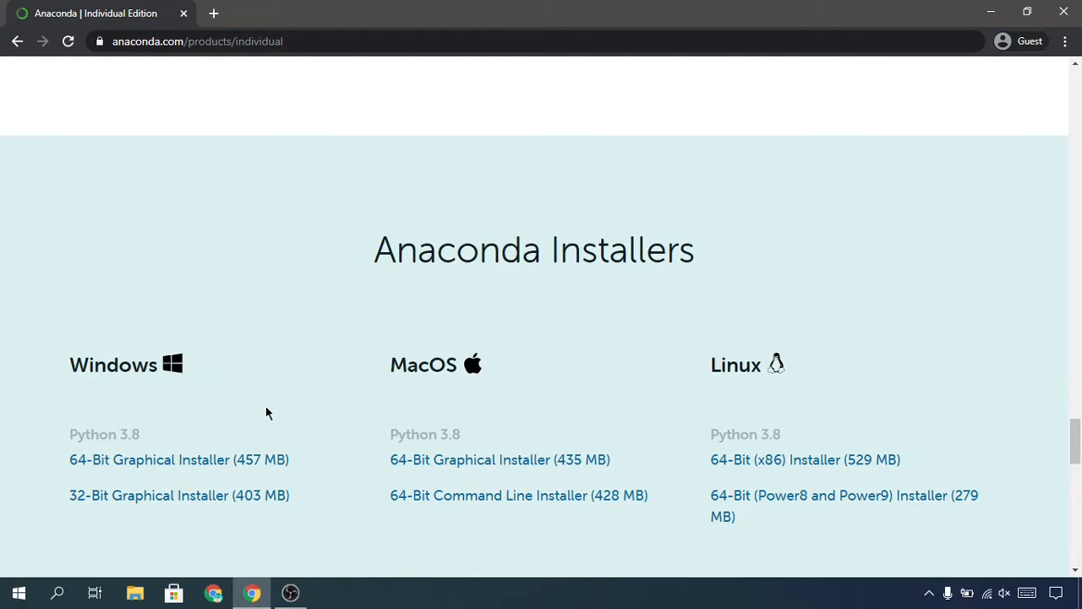
{"action": "left_click", "coordinate": [95, 465]}
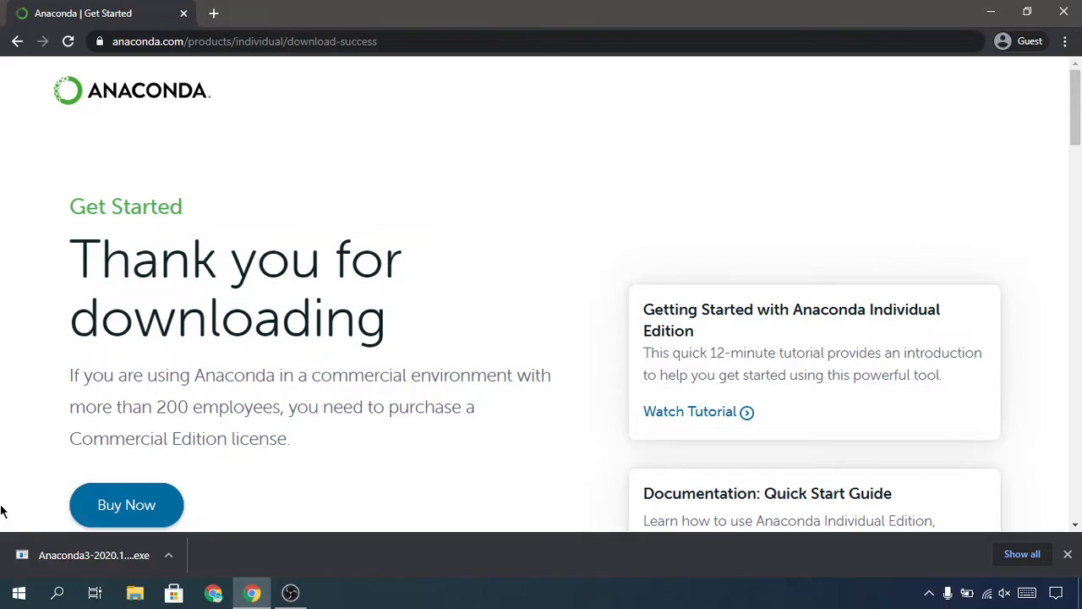
Launch the downloaded Anaconda3 installer, minimize the browser and continue past the setup's welcome page.
{"action": "left_click", "coordinate": [89, 562]}
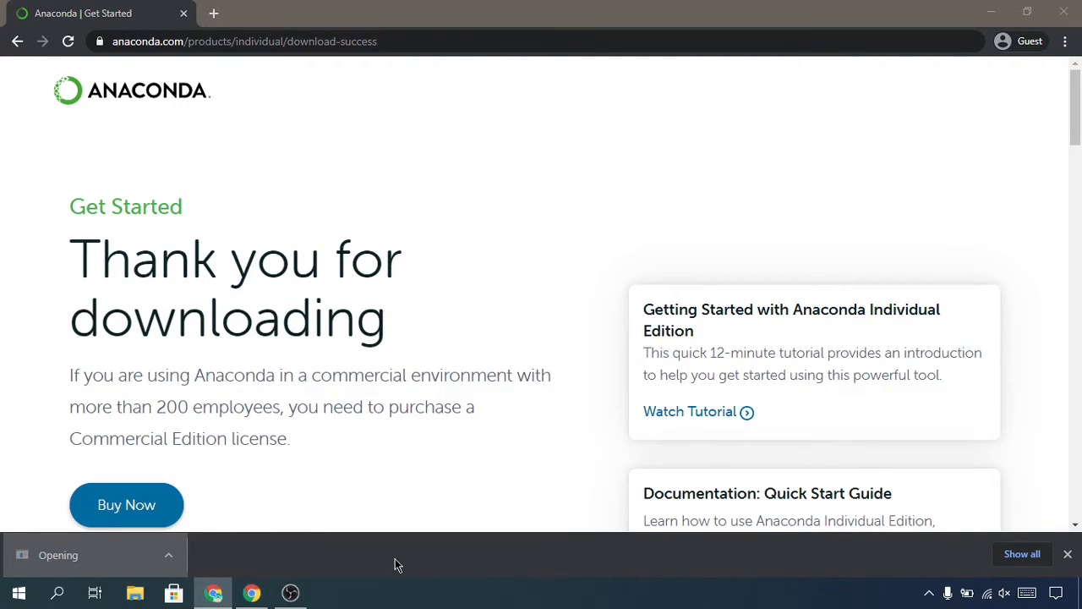
{"action": "left_click", "coordinate": [982, 6]}
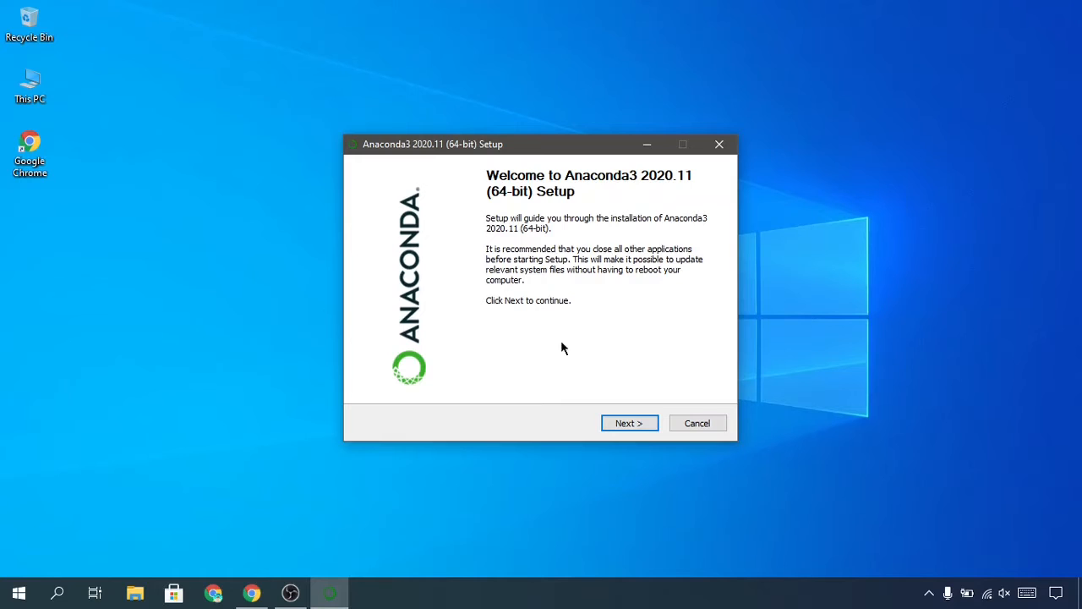
{"action": "left_click", "coordinate": [627, 423]}
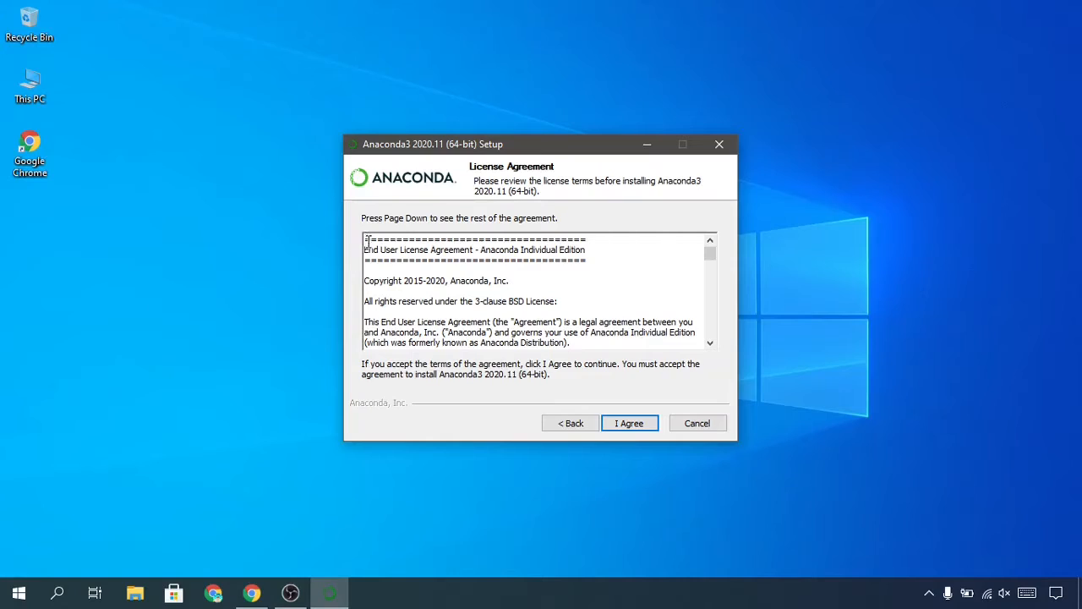
Accept the Anaconda license agreement and set the installation type to All Users.
{"action": "scroll", "coordinate": [613, 295], "scroll_direction": "down", "scroll_amount": 1}
{"action": "scroll", "coordinate": [613, 295], "scroll_direction": "down", "scroll_amount": 15}
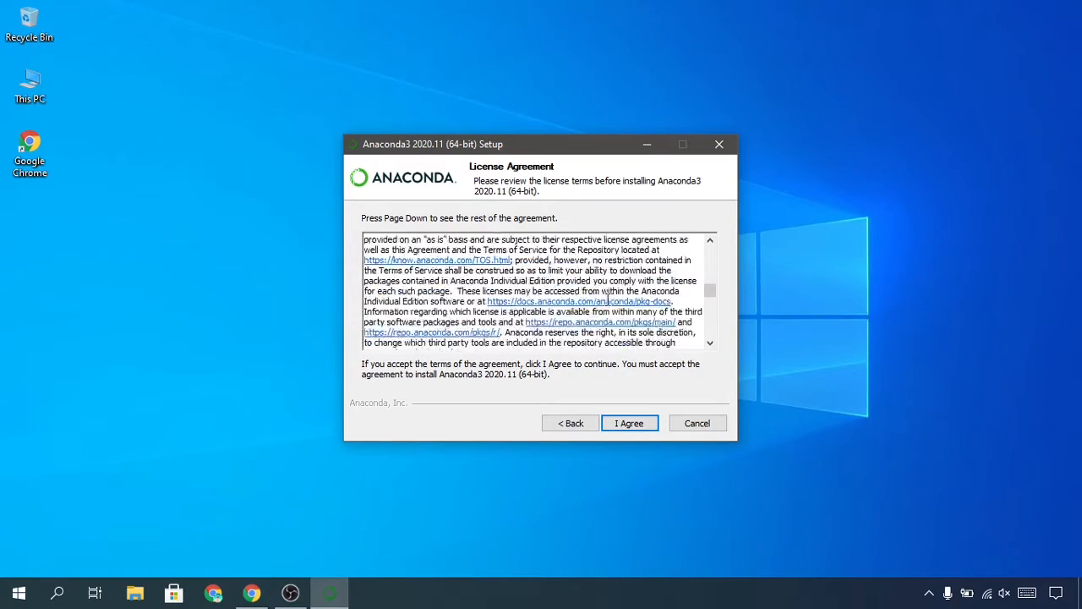
{"action": "left_click", "coordinate": [628, 423]}
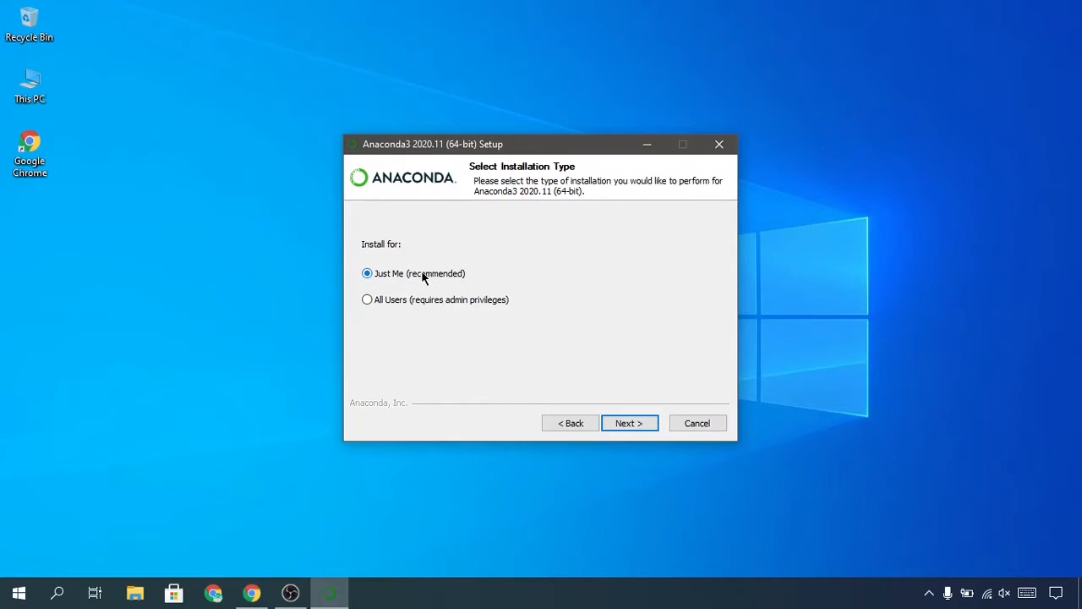
{"action": "left_click", "coordinate": [369, 306]}
{"action": "left_click", "coordinate": [625, 424]}
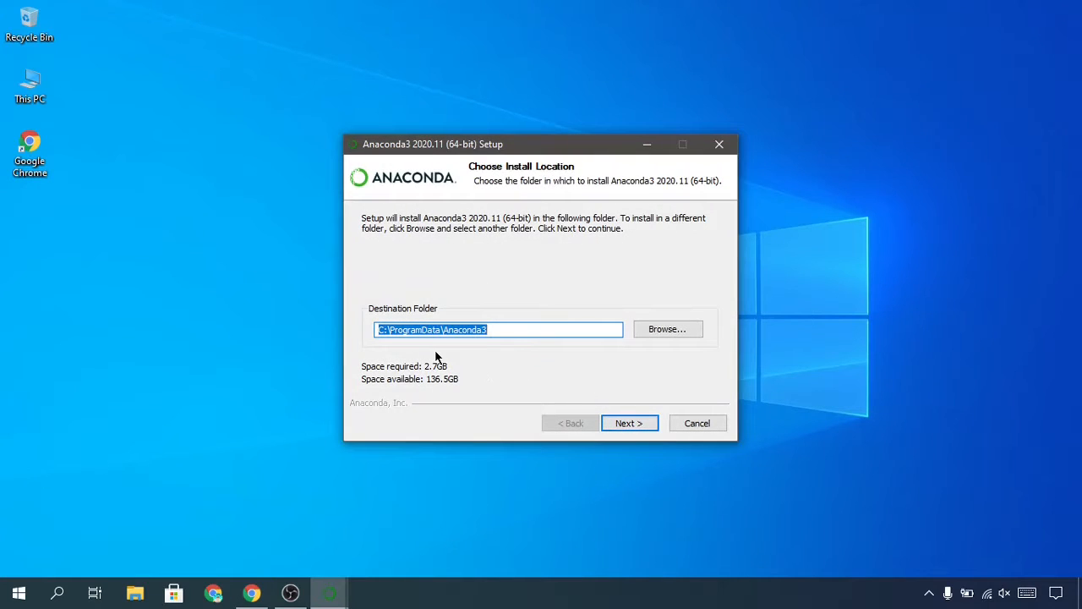
Set the destination folder to C:\Anaconda by making a folder named Anaconda on Local Disk (C:) and merging it with the existing one.
{"action": "left_click", "coordinate": [486, 331]}
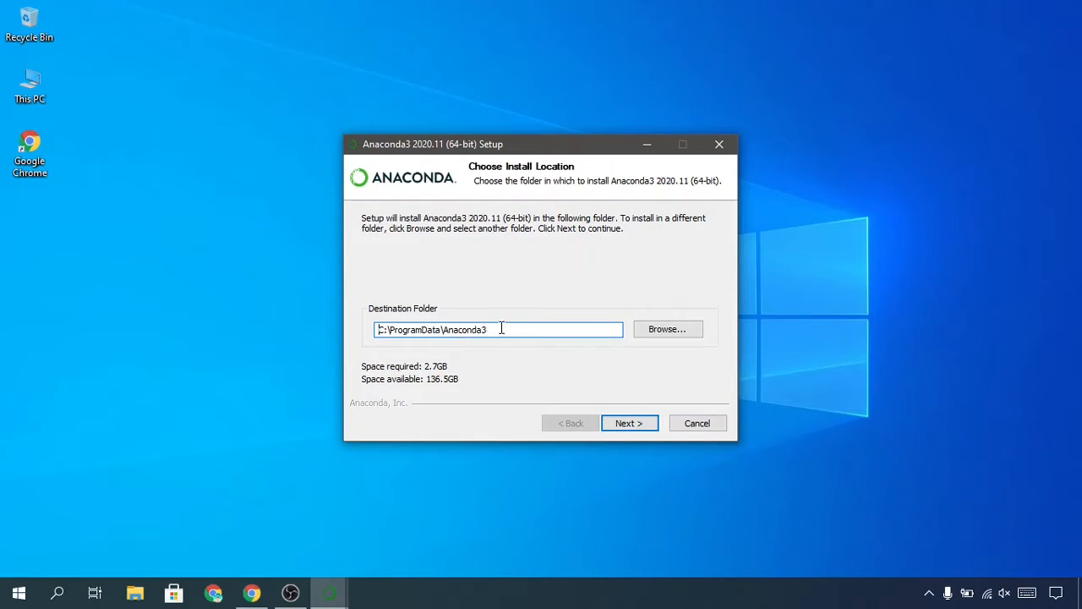
{"action": "left_click", "coordinate": [669, 332]}
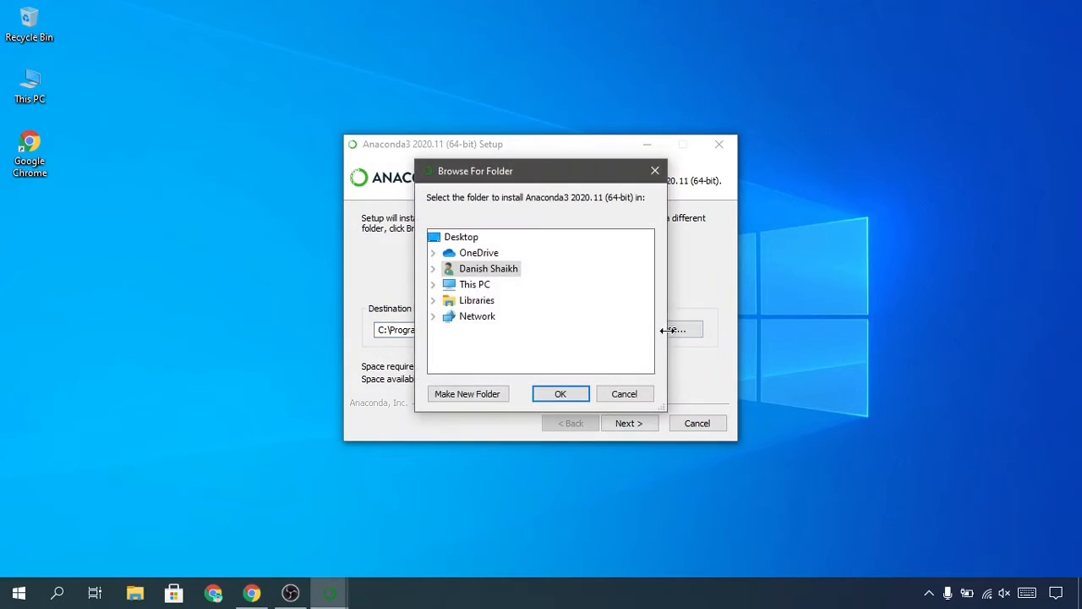
{"action": "double_click", "coordinate": [471, 284]}
{"action": "scroll", "coordinate": [471, 299], "scroll_direction": "down", "scroll_amount": 2}
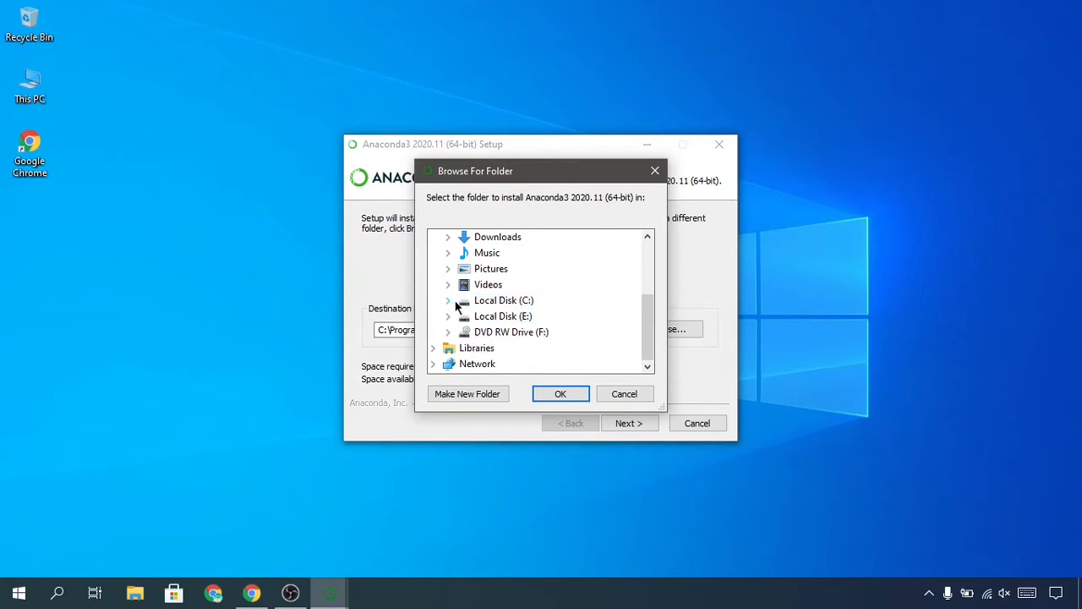
{"action": "double_click", "coordinate": [463, 301]}
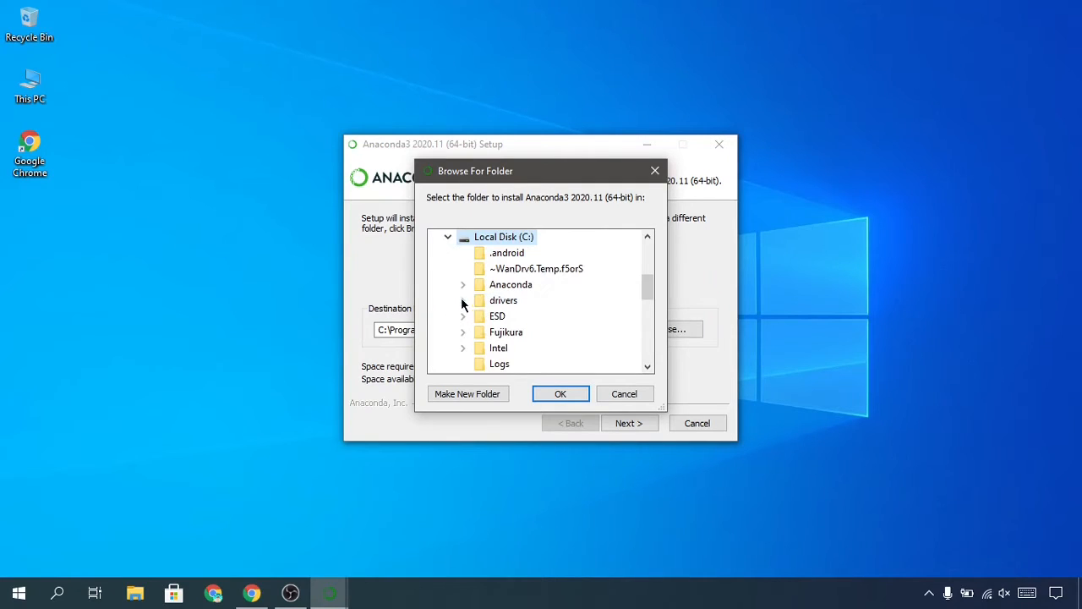
{"action": "left_click", "coordinate": [473, 395]}
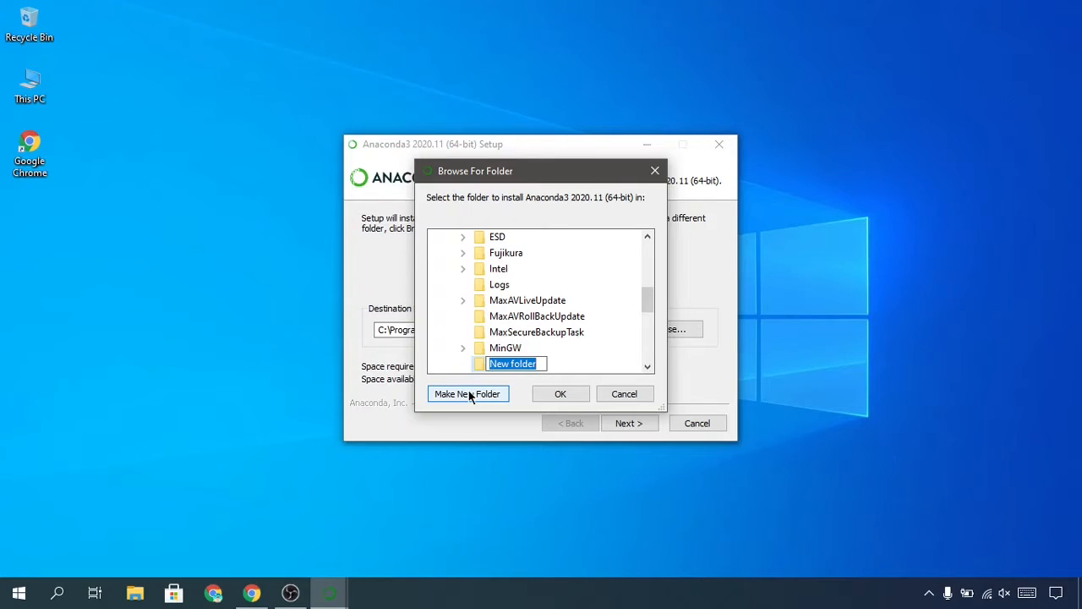
{"action": "type", "text": "Anaconda"}
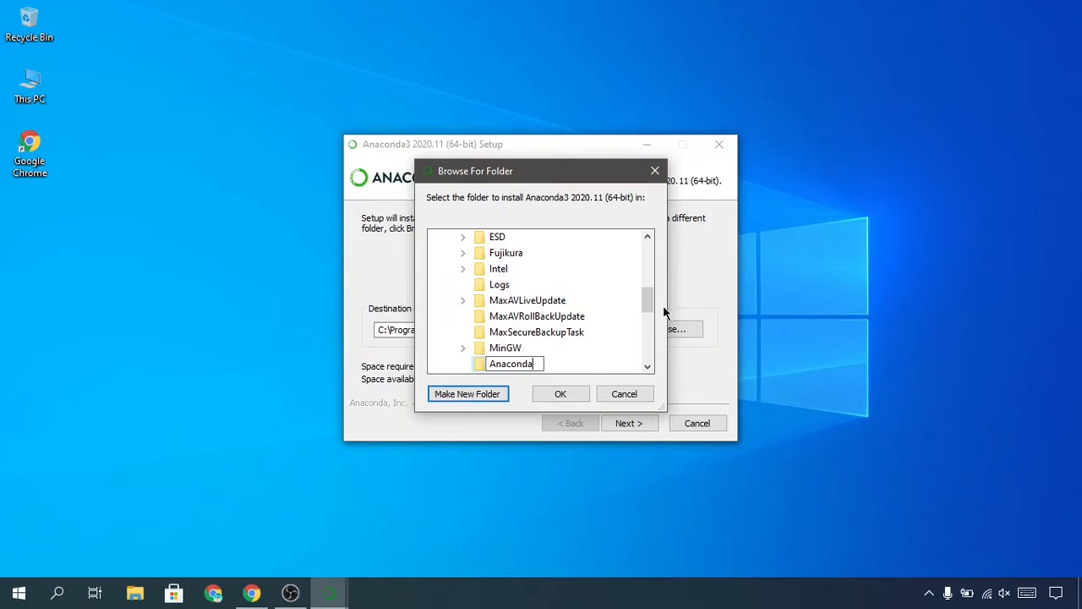
{"action": "left_click", "coordinate": [629, 361]}
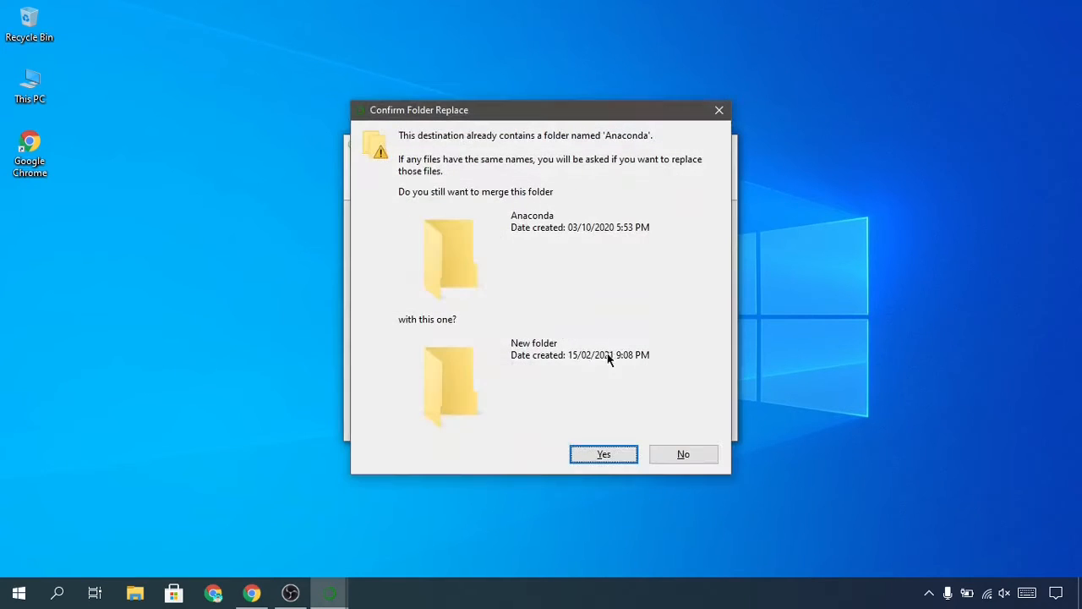
{"action": "left_click", "coordinate": [601, 454]}
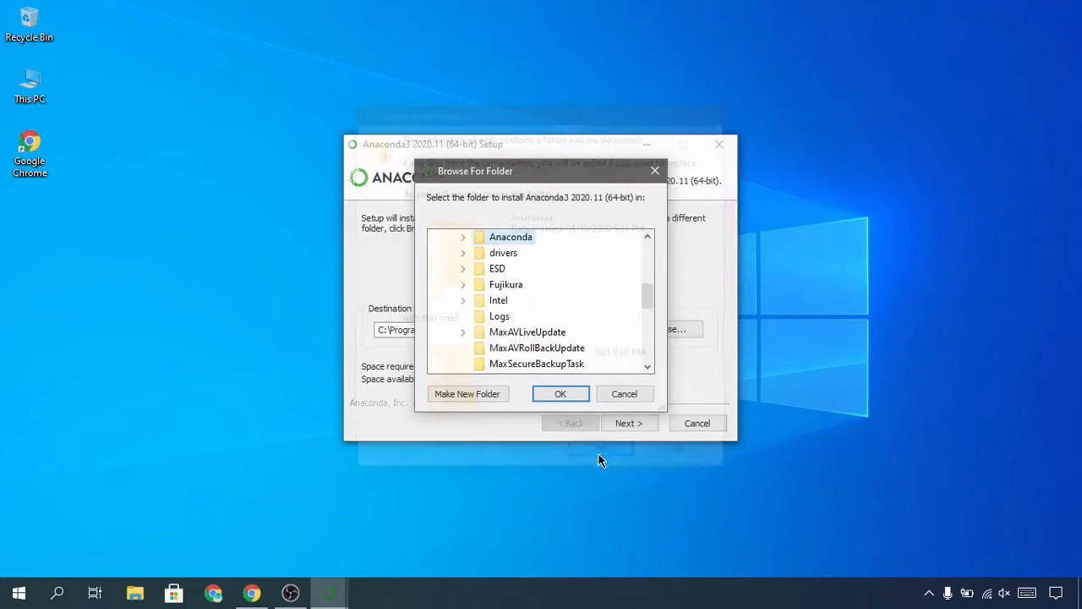
{"action": "left_click", "coordinate": [564, 391]}
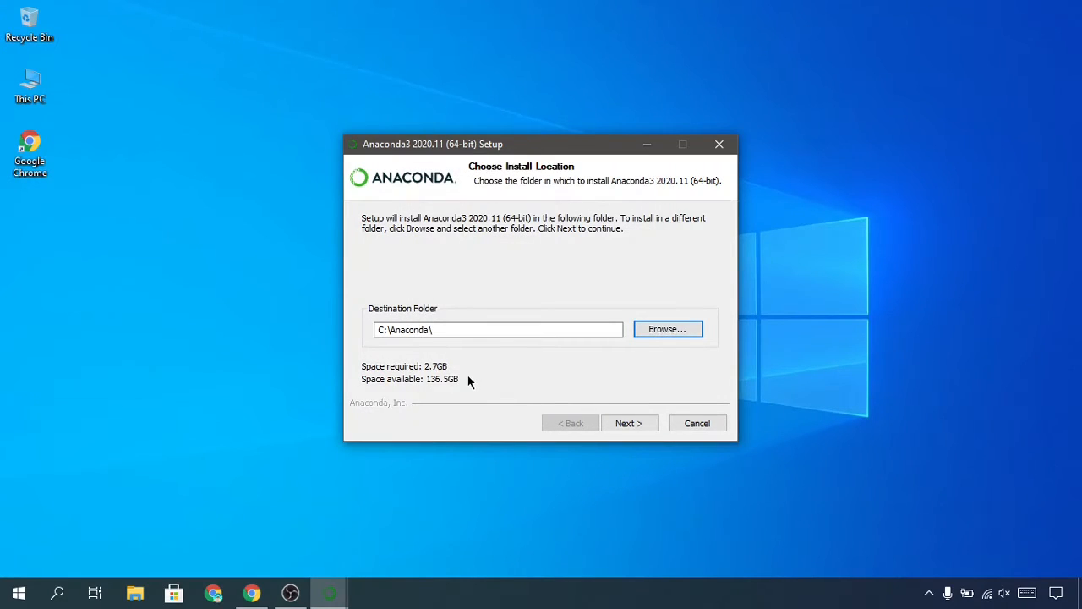
{"action": "left_click", "coordinate": [421, 329]}
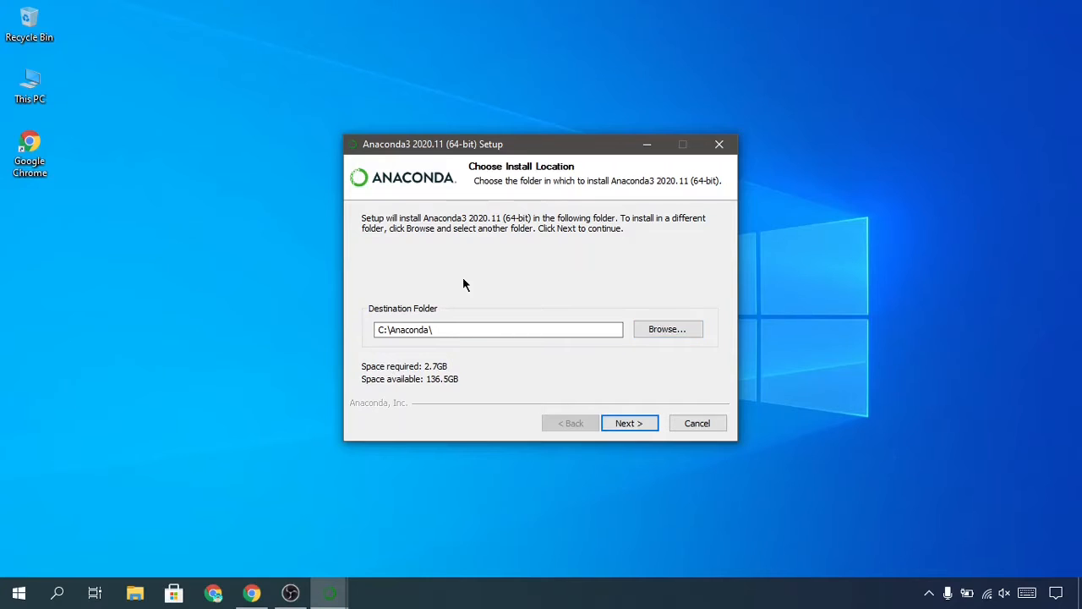
Proceed with the Anaconda3 installation and finish the setup with both the tutorial and getting-started pages selected.
{"action": "left_click", "coordinate": [644, 429]}
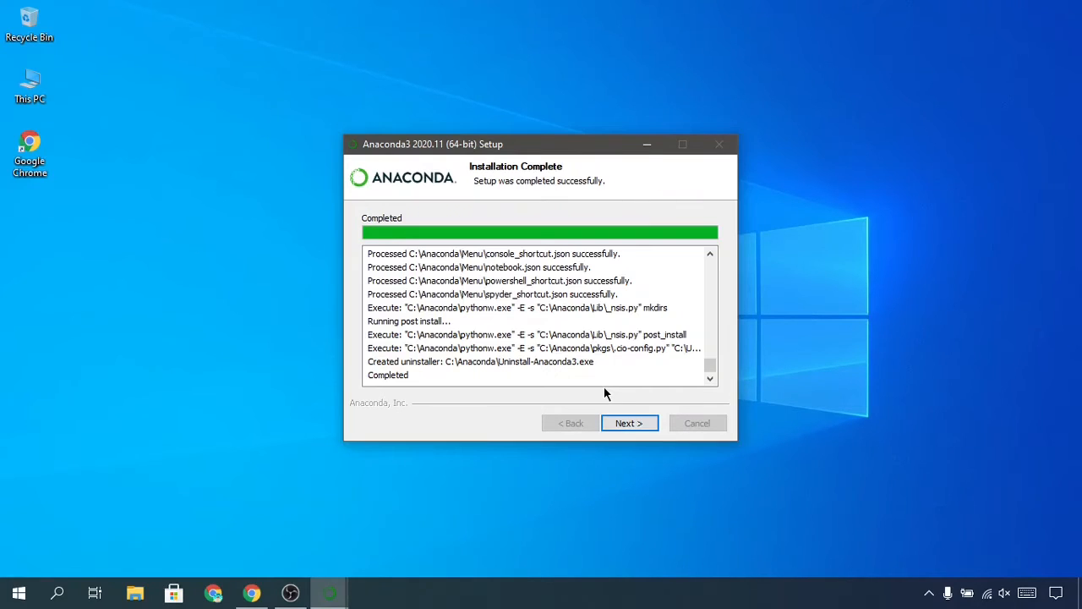
{"action": "left_click", "coordinate": [626, 425]}
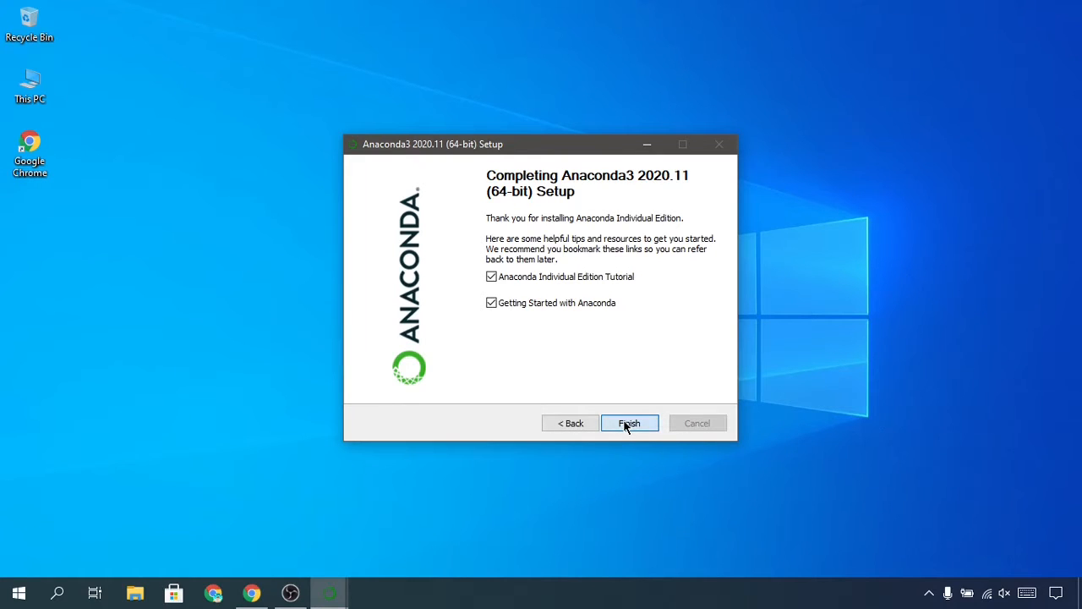
{"action": "left_click", "coordinate": [626, 424]}
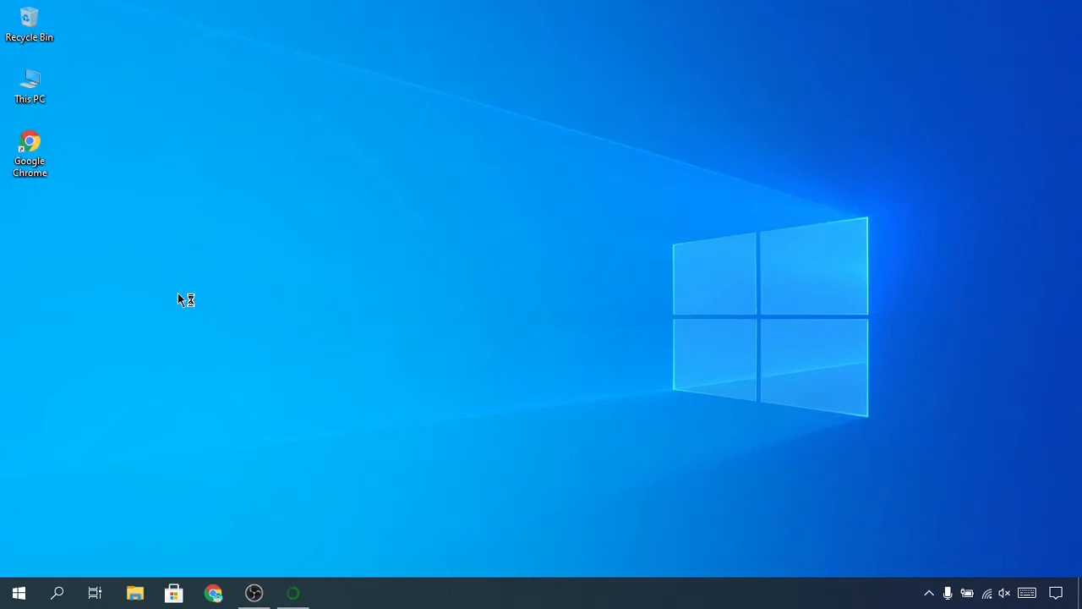
Search Windows for "anaconda", open Anaconda Prompt (Anaconda) and maximize its window.
{"action": "left_click", "coordinate": [58, 593]}
{"action": "type", "text": "anaconda"}
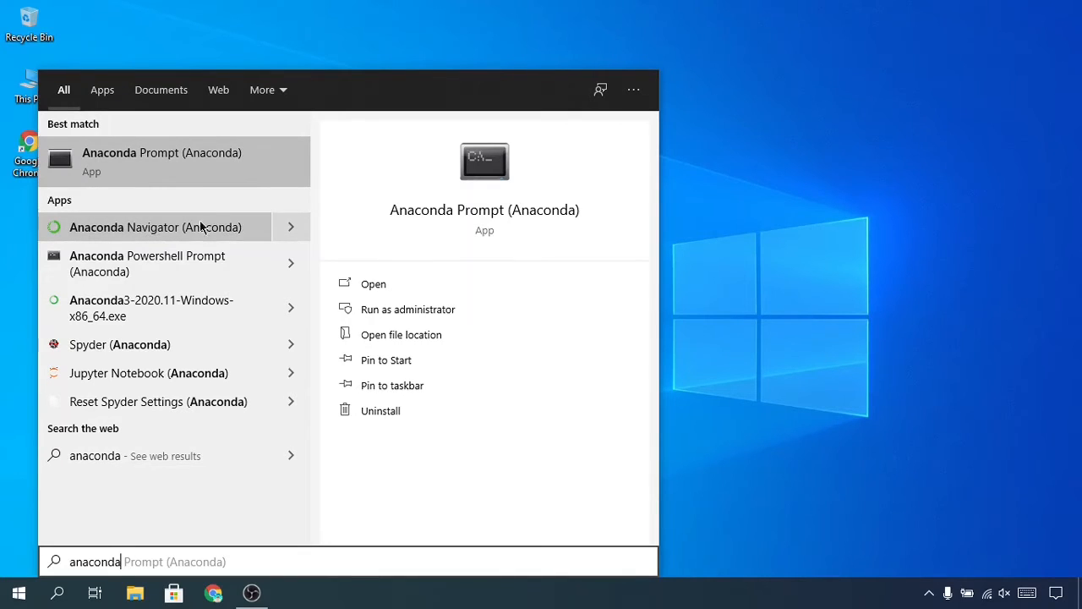
{"action": "left_click", "coordinate": [118, 168]}
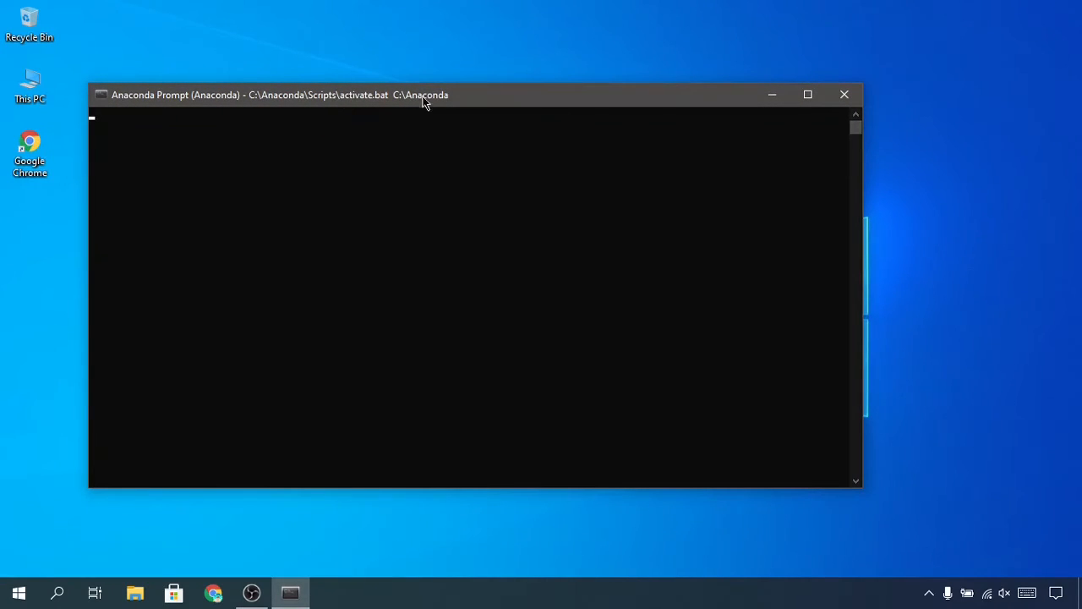
{"action": "left_click_drag", "start_coordinate": [461, 103], "coordinate": [492, 7]}
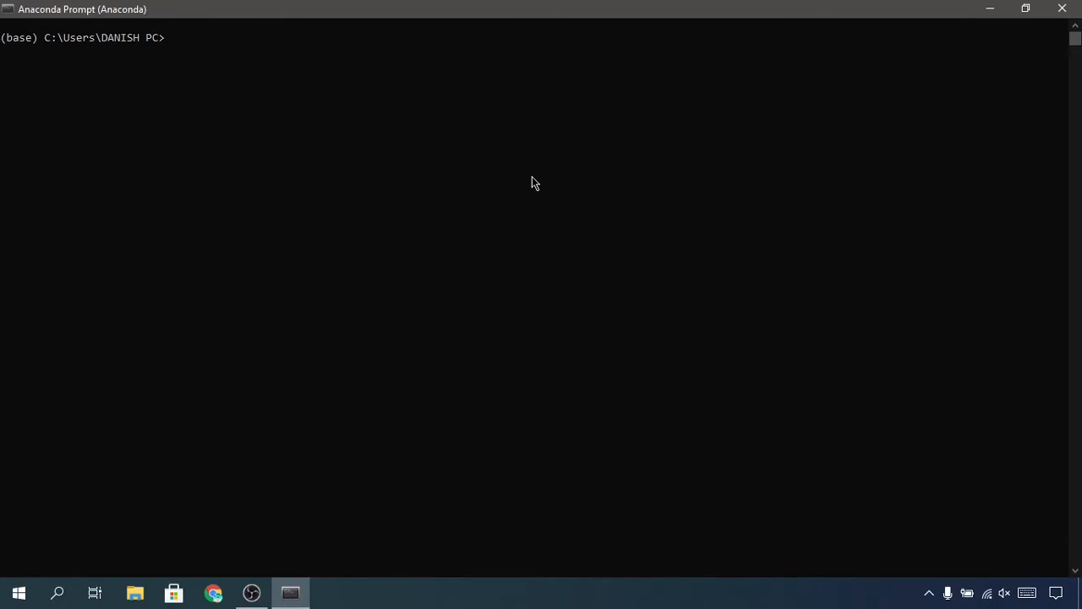
Check the installed Python version by running python --version in the prompt.
{"action": "type", "text": "just"}
{"action": "key", "text": "BackSpace"}
{"action": "key", "text": "BackSpace"}
{"action": "key", "text": "BackSpace"}
{"action": "type", "text": "python --version"}
{"action": "key", "text": "Return"}
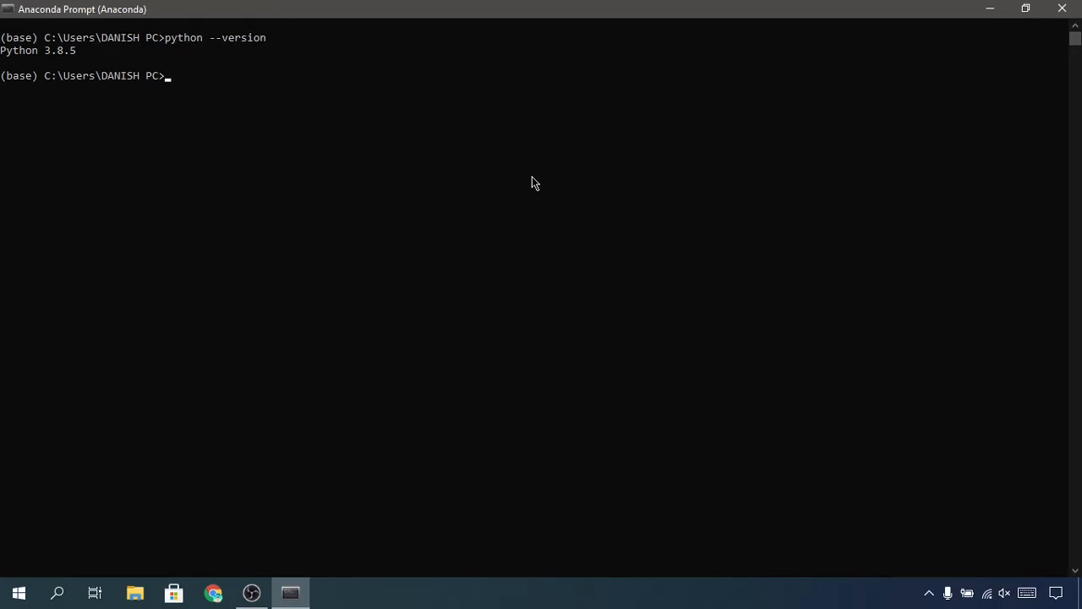
Run conda info and examine the conda version and conda-build version lines.
{"action": "type", "text": "conda"}
{"action": "type", "text": "info"}
{"action": "key", "text": "Return"}
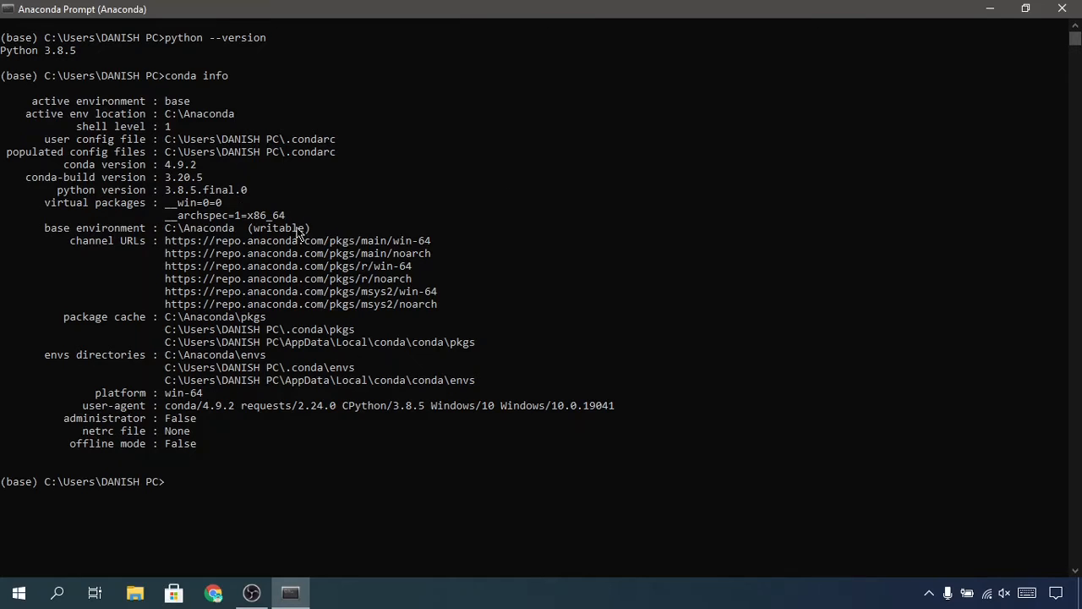
{"action": "left_click_drag", "start_coordinate": [63, 164], "coordinate": [213, 177]}
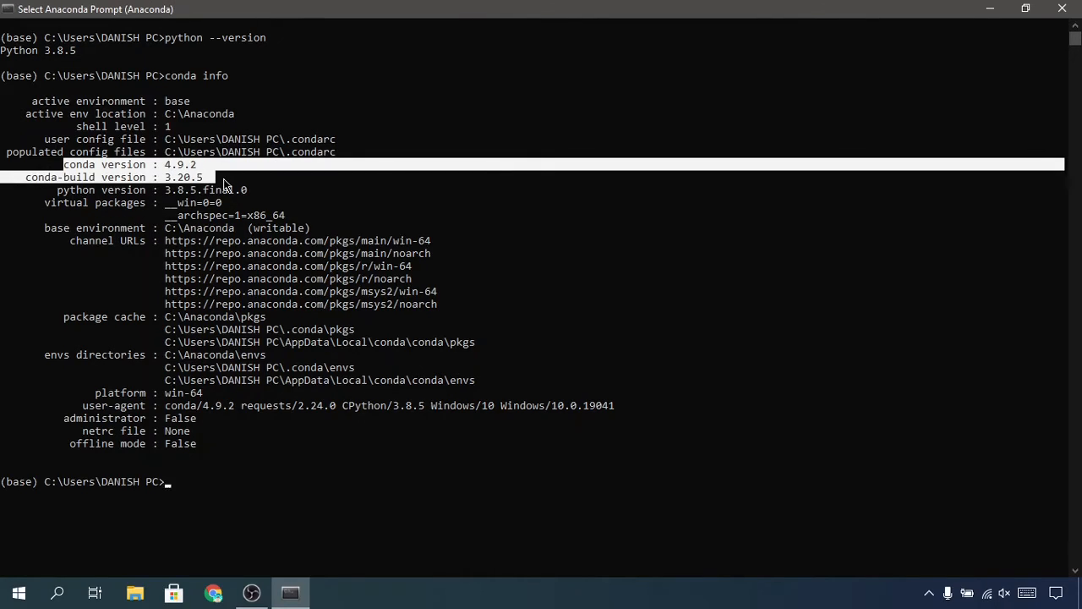
{"action": "left_click", "coordinate": [227, 182]}
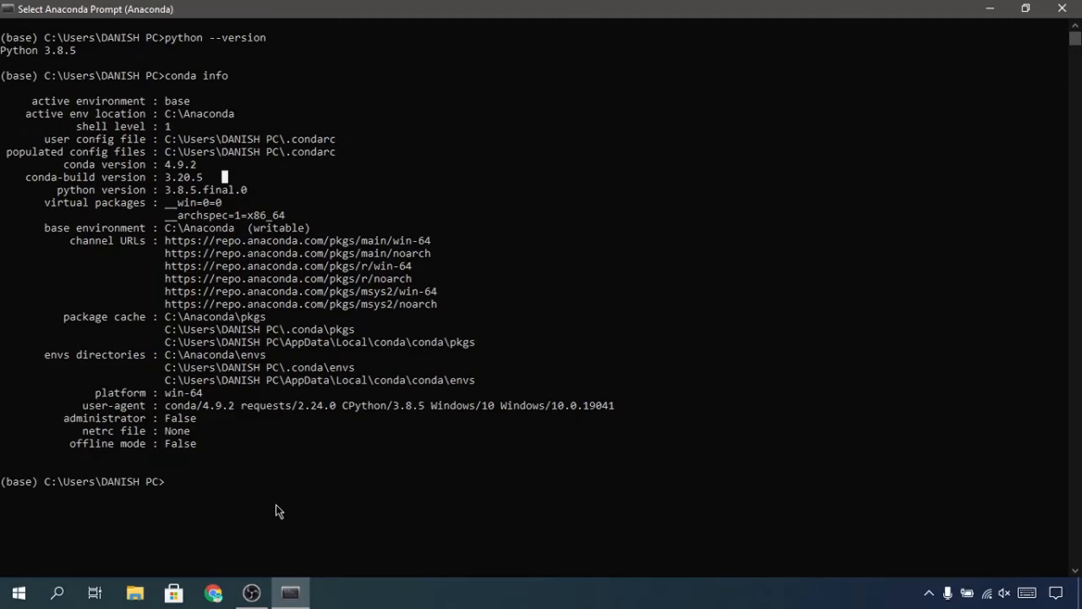
Install the numpy package by running conda install numpy.
{"action": "type", "text": "conda inst"}
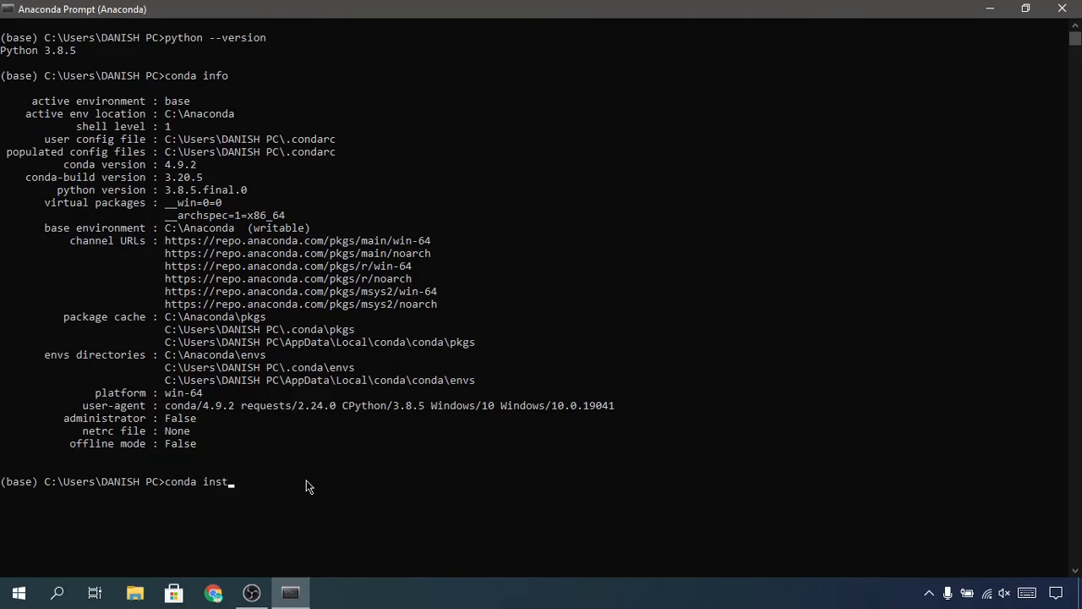
{"action": "type", "text": "all numpy"}
{"action": "key", "text": "Return"}
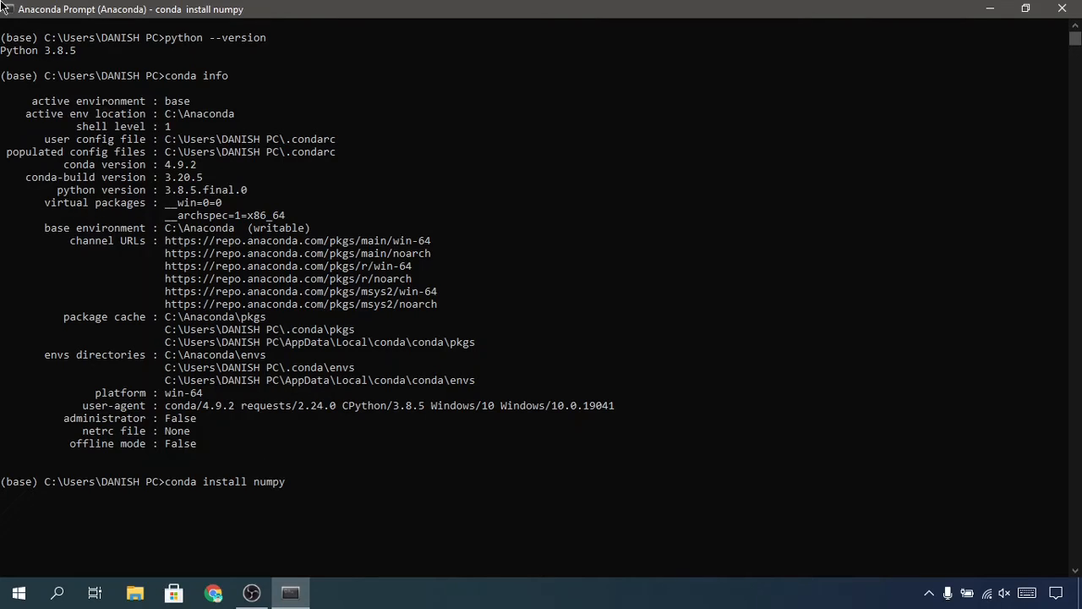
Set the Anaconda Prompt console font size to 28 in its window properties.
{"action": "right_click", "coordinate": [118, 7]}
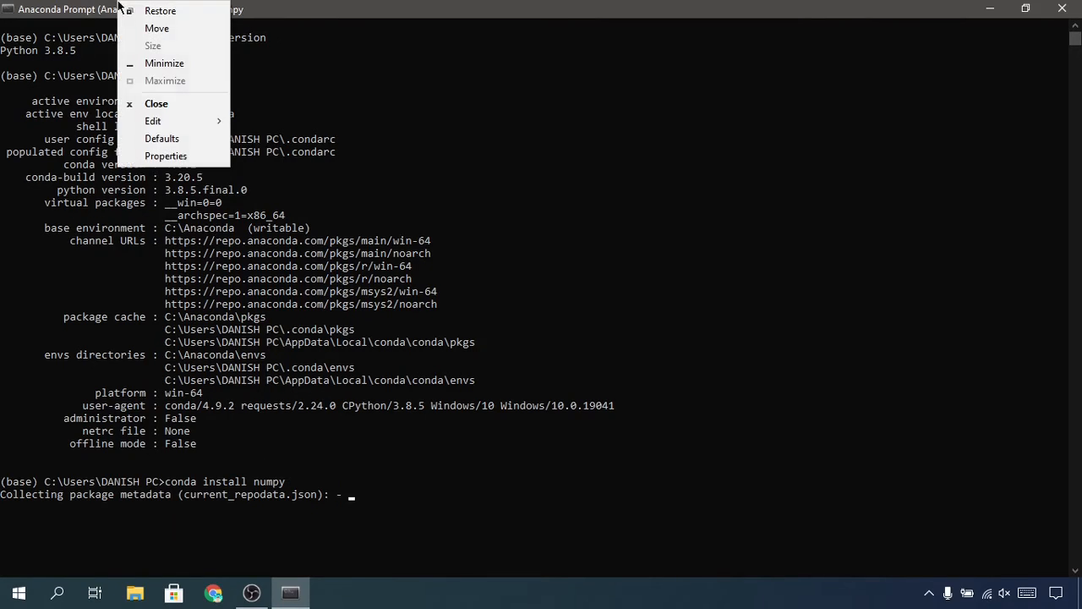
{"action": "left_click", "coordinate": [138, 156]}
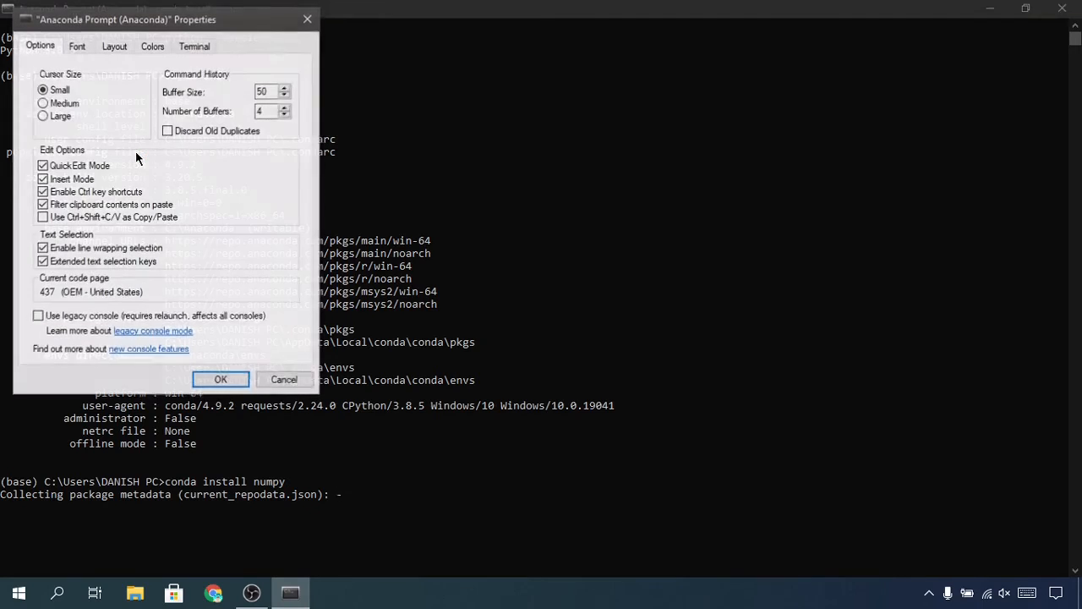
{"action": "left_click", "coordinate": [78, 45]}
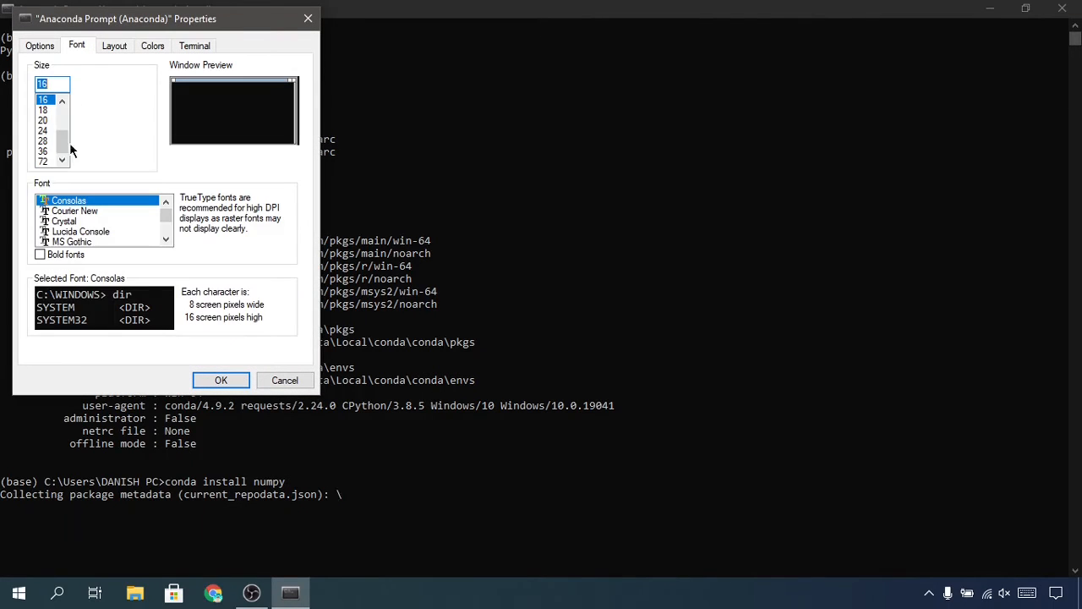
{"action": "left_click", "coordinate": [43, 141]}
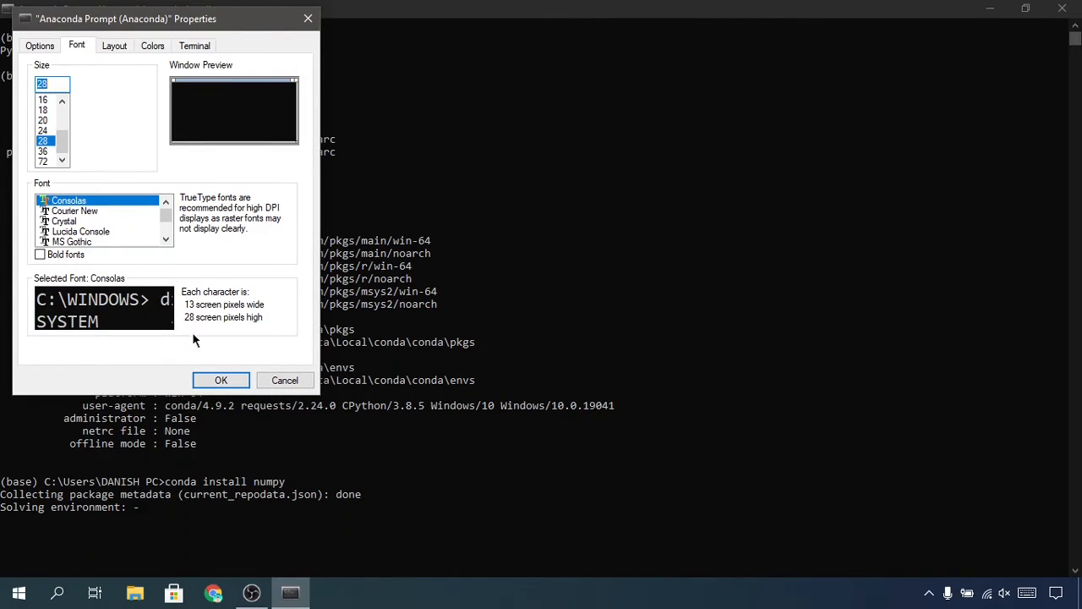
{"action": "left_click", "coordinate": [220, 379]}
{"action": "left_click", "coordinate": [681, 362]}
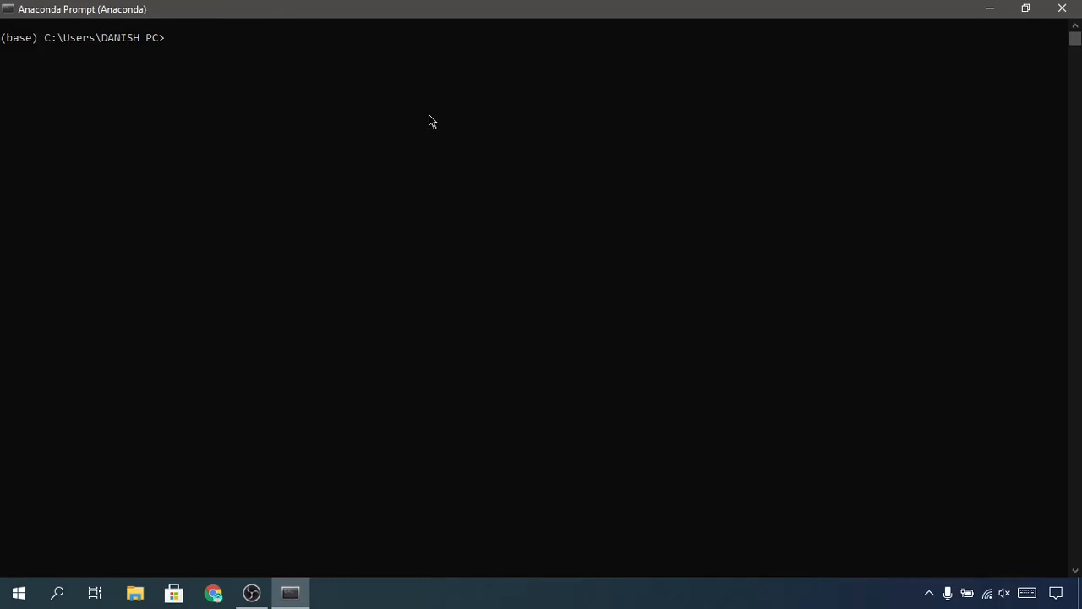
Launch Jupyter Notebook by running jupyter notebook in the prompt.
{"action": "type", "text": "jupyter notebook"}
{"action": "key", "text": "Return"}
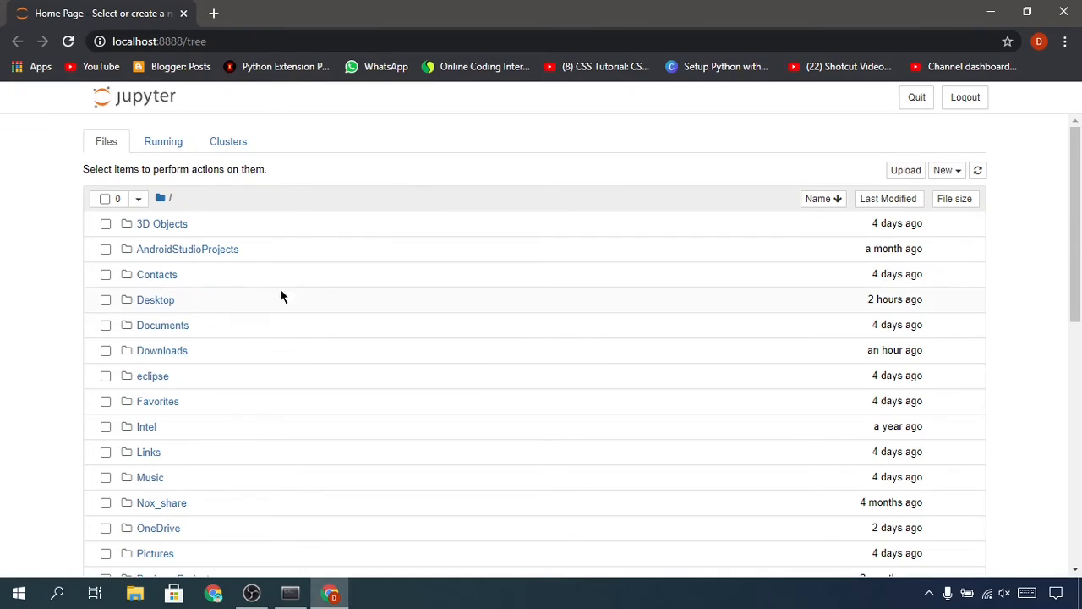
Open the Desktop folder in the Jupyter file list and create a new folder in it.
{"action": "left_click", "coordinate": [166, 301]}
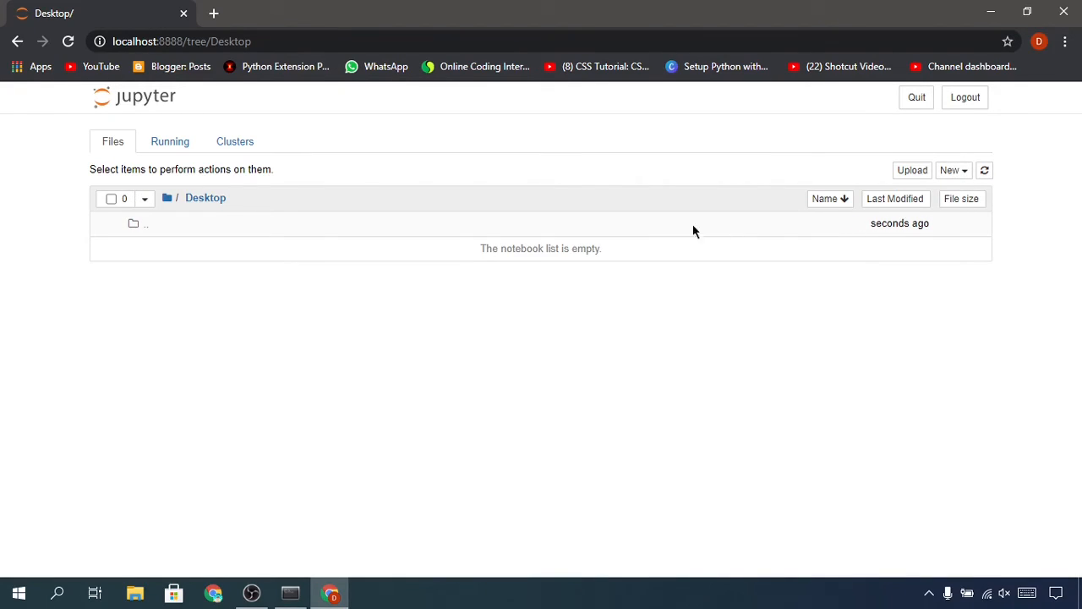
{"action": "left_click", "coordinate": [952, 171]}
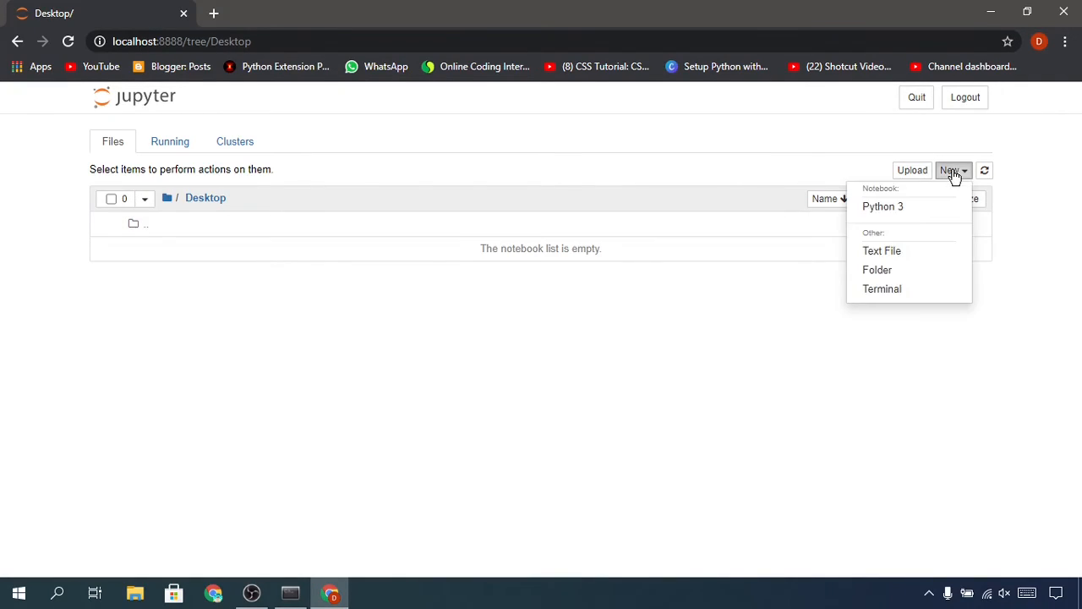
{"action": "left_click", "coordinate": [925, 268]}
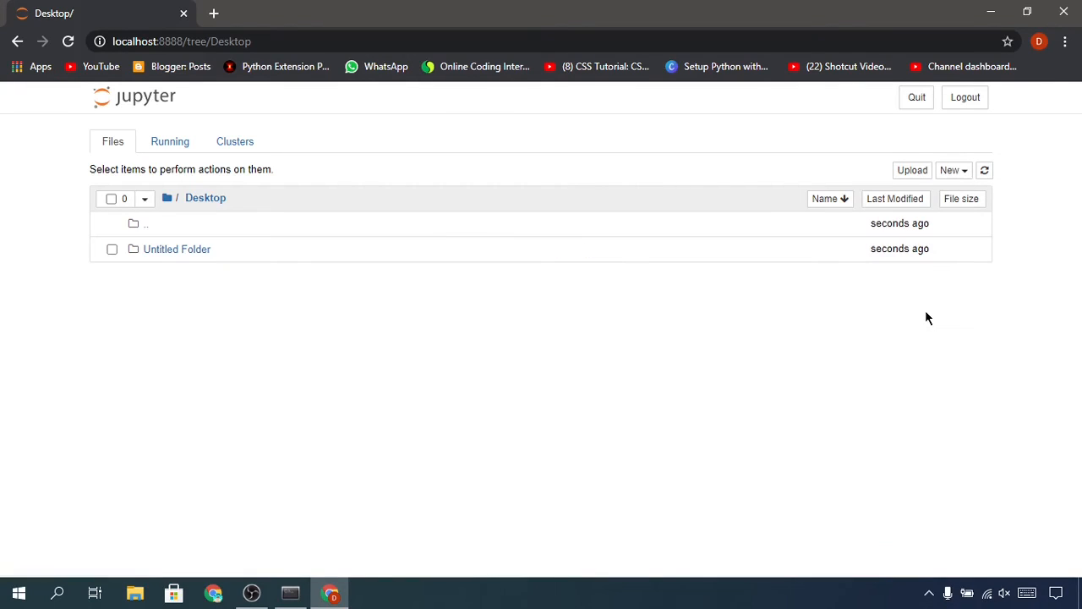
{"action": "left_click", "coordinate": [203, 250]}
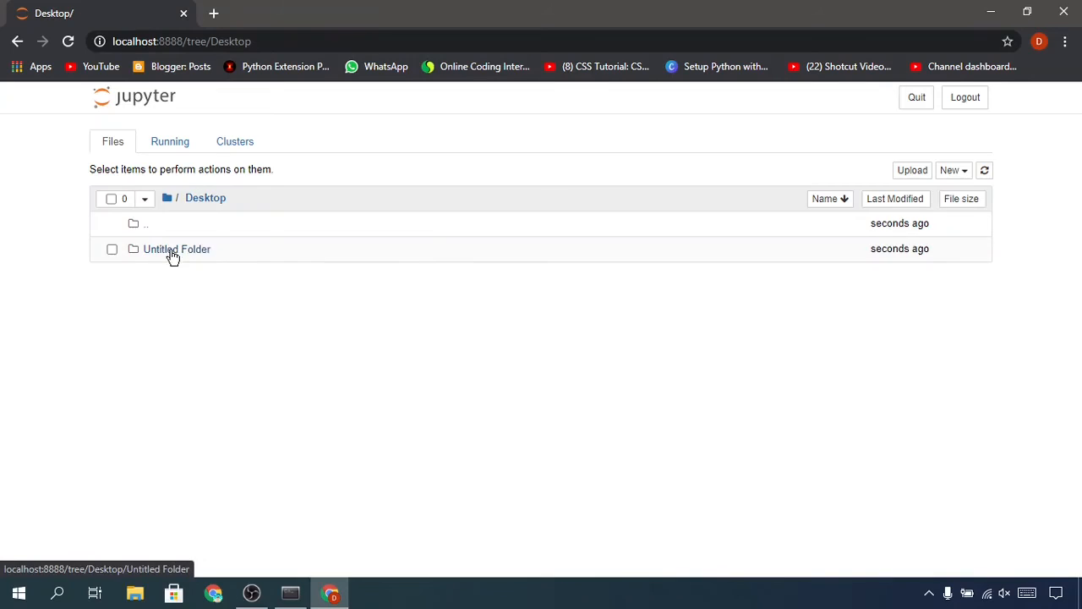
{"action": "right_click", "coordinate": [173, 250]}
{"action": "left_click", "coordinate": [147, 252]}
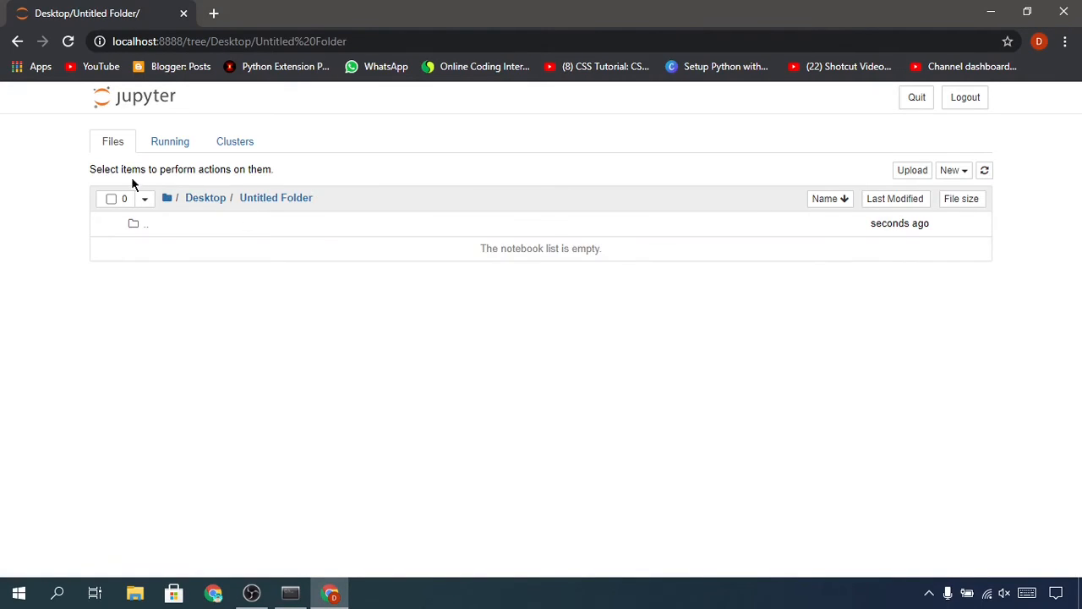
{"action": "left_click", "coordinate": [208, 200]}
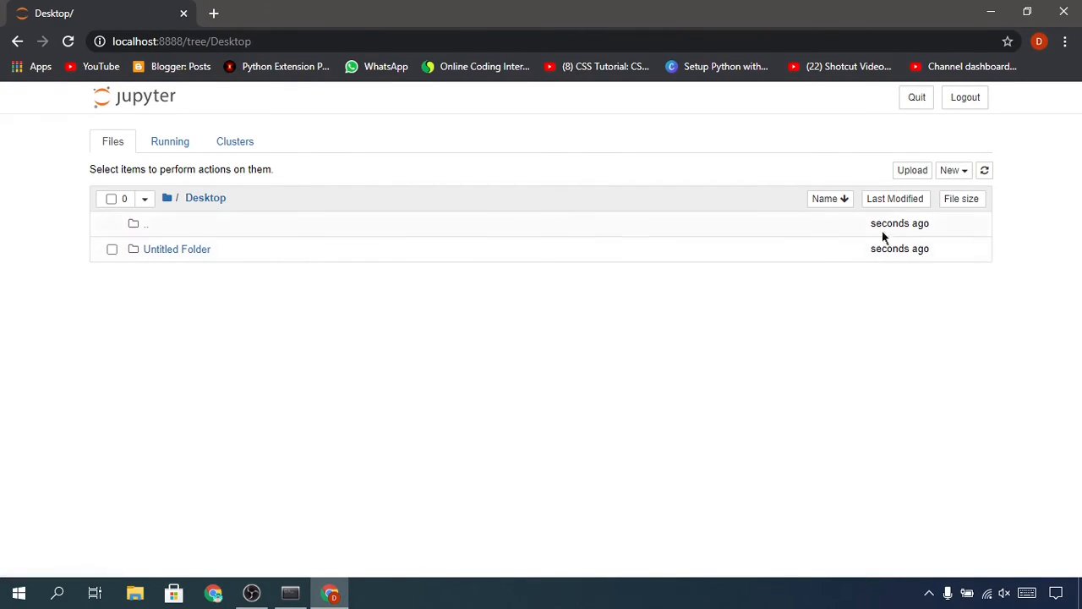
{"action": "left_click", "coordinate": [950, 173]}
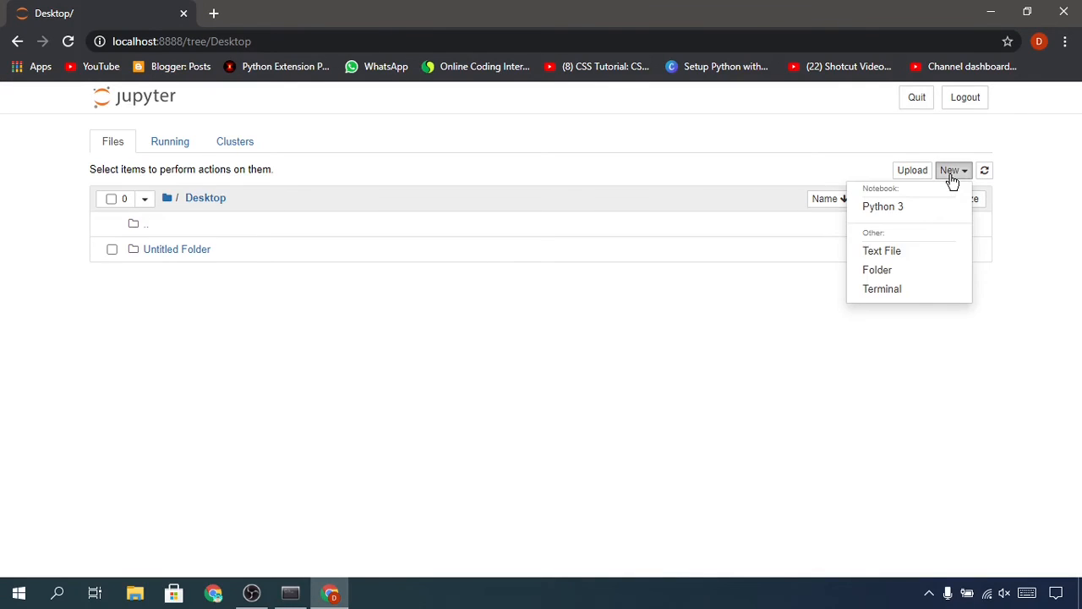
{"action": "left_click", "coordinate": [950, 177]}
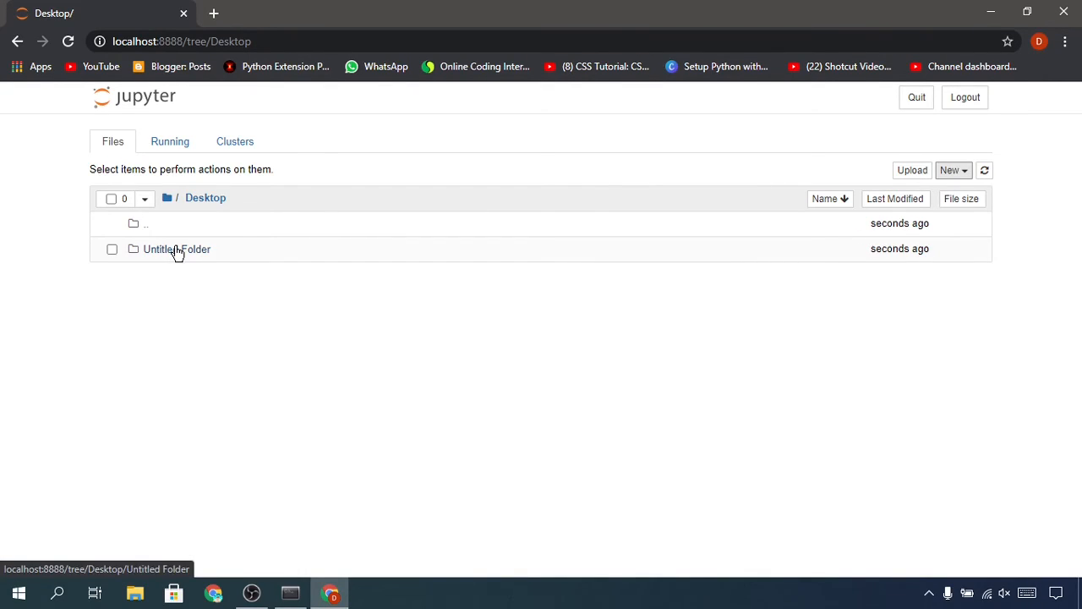
Open Untitled Folder and create a new Python 3 notebook inside it.
{"action": "left_click", "coordinate": [223, 253]}
{"action": "left_click", "coordinate": [198, 250]}
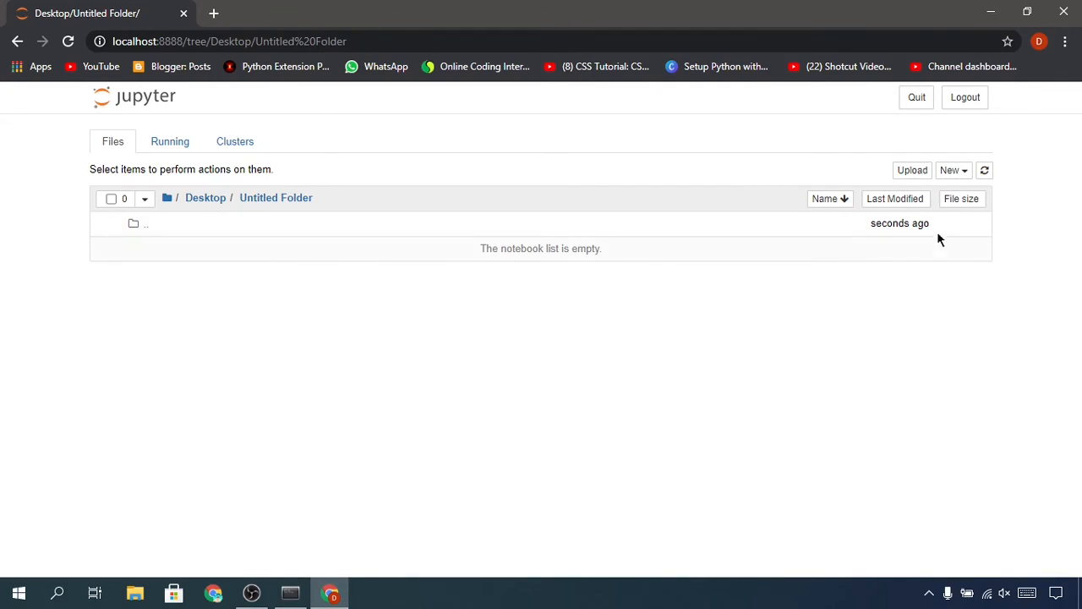
{"action": "left_click", "coordinate": [953, 170]}
{"action": "left_click", "coordinate": [938, 205]}
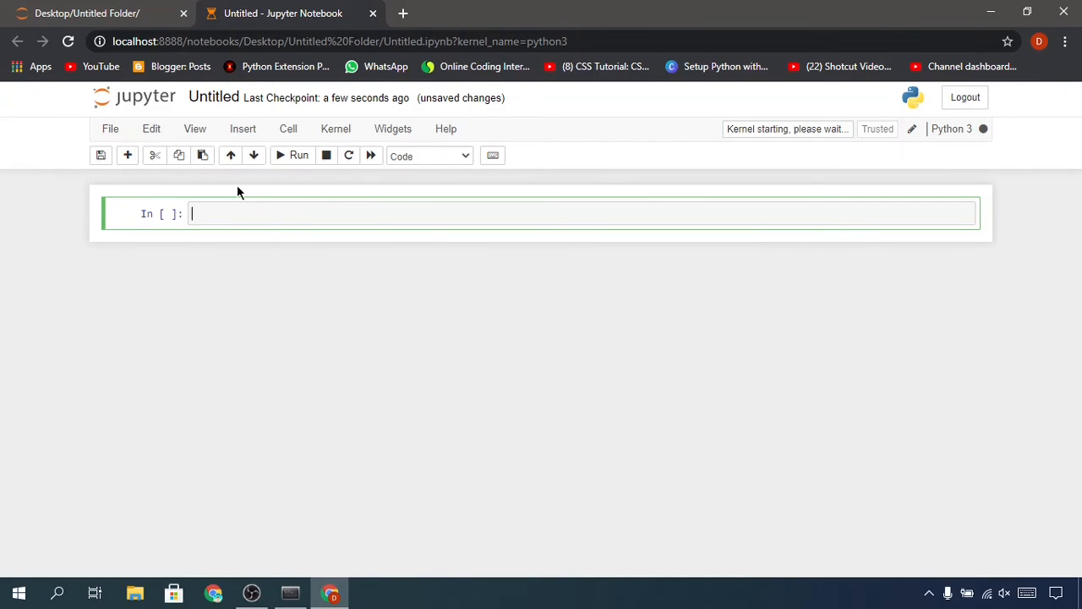
Enter print("Hello World") in the first notebook cell and run it.
{"action": "type", "text": "print("}
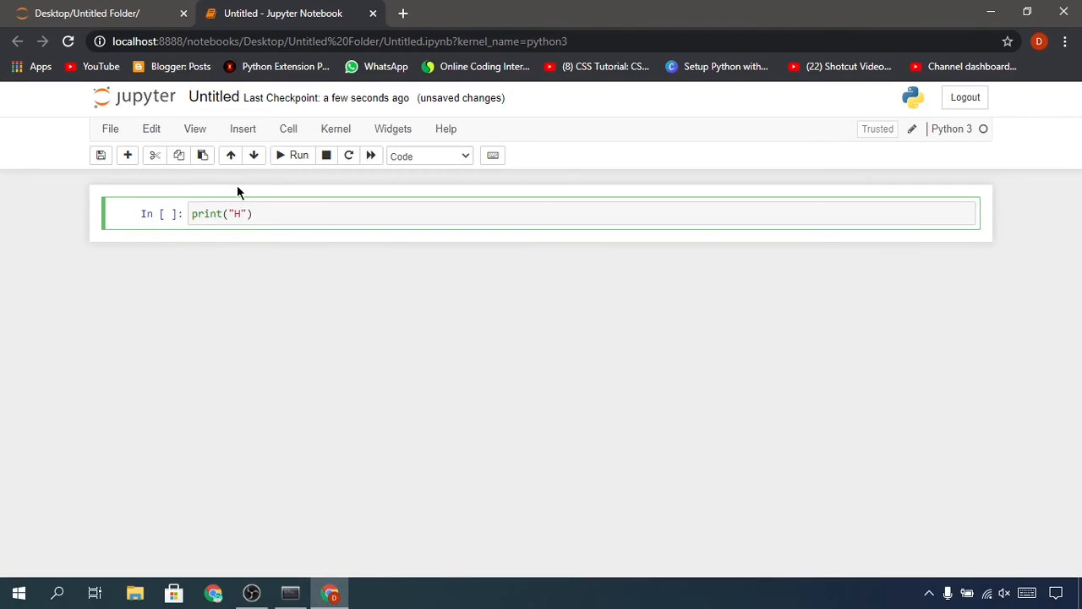
{"action": "type", "text": "\"Hello World"}
{"action": "key", "text": "shift+Return"}
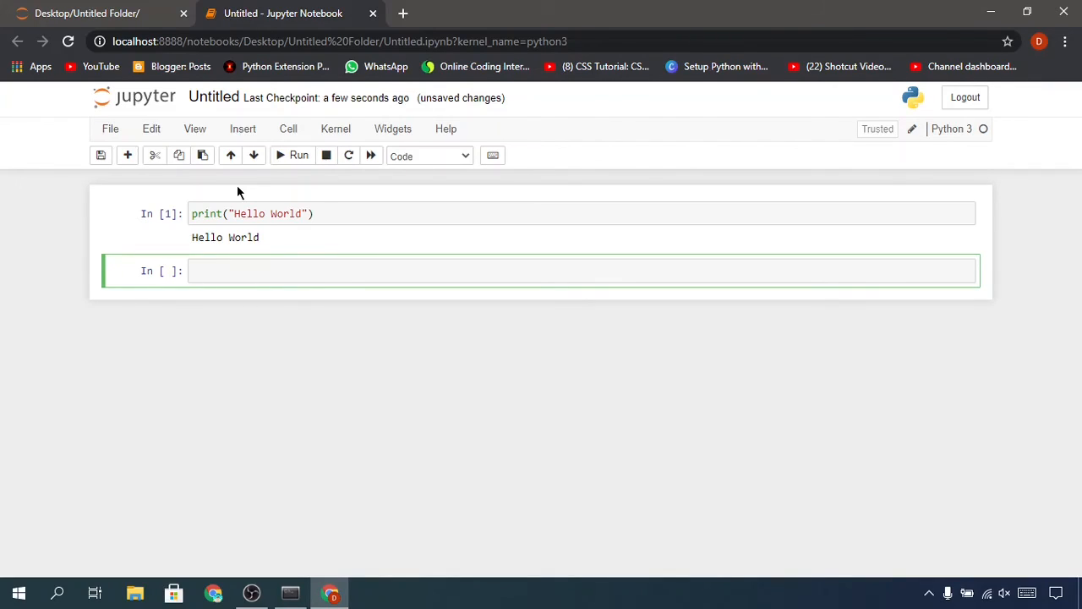
Enter x =4 followed by print(x) on a second line in the next cell, and run the cell.
{"action": "type", "text": "x =4"}
{"action": "key", "text": "Return"}
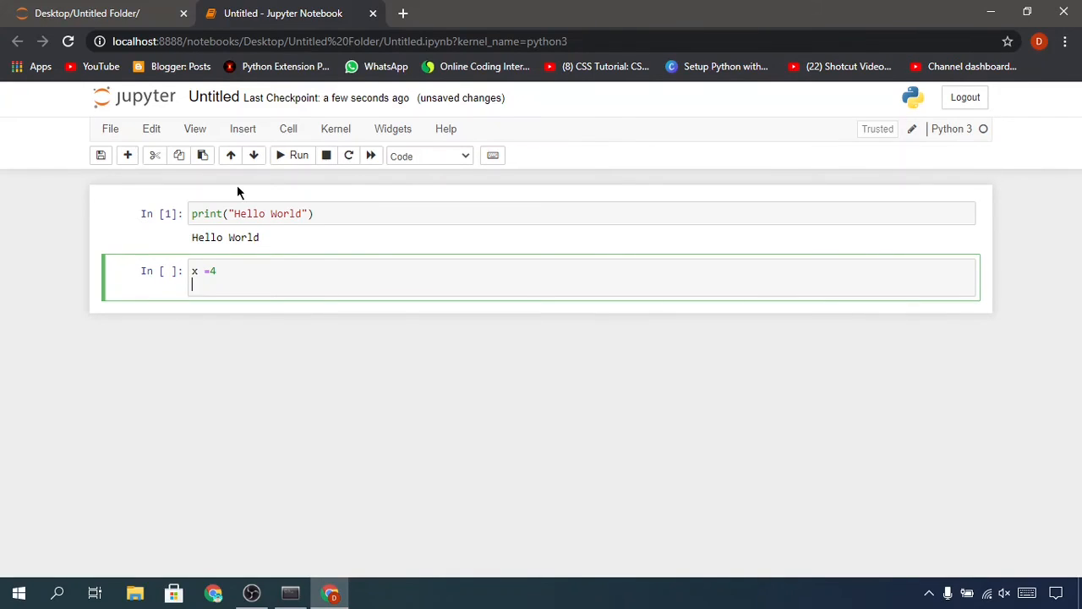
{"action": "type", "text": "print(x"}
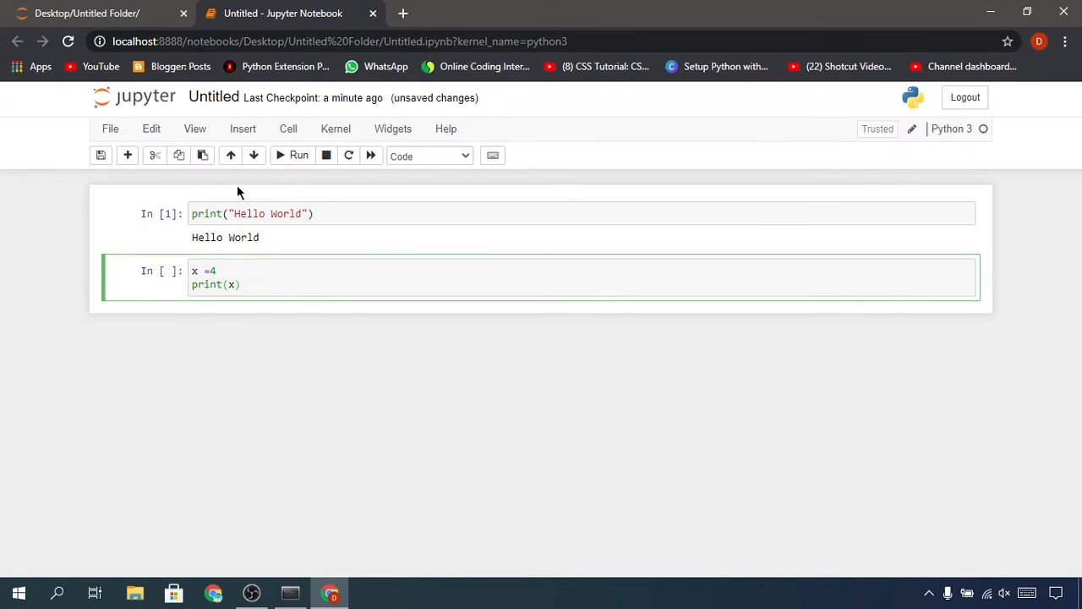
{"action": "key", "text": "shift+Return"}
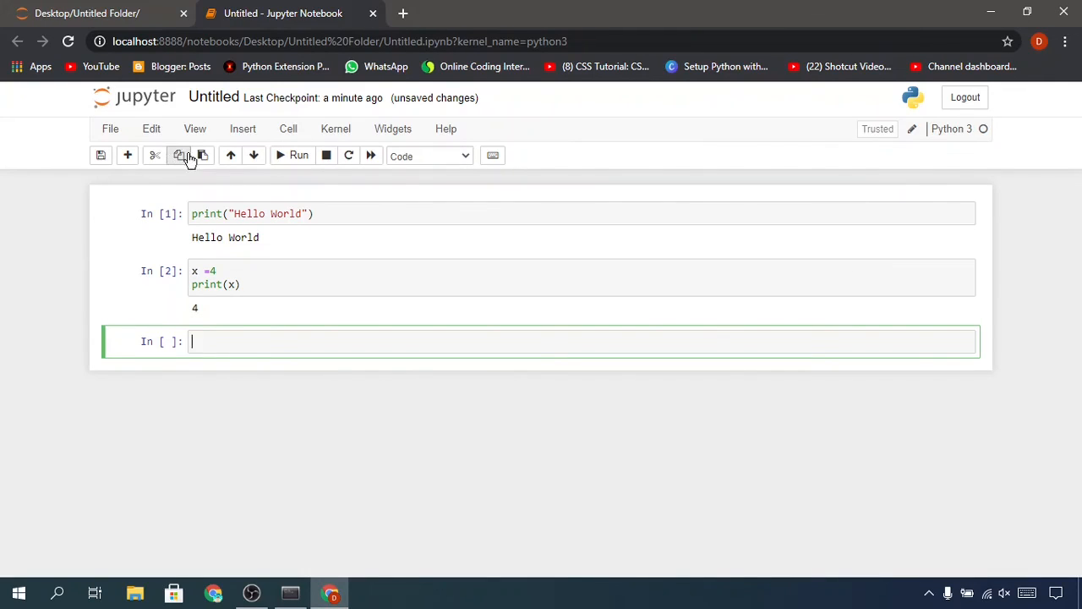
Save the notebook with a new checkpoint.
{"action": "left_click", "coordinate": [111, 131]}
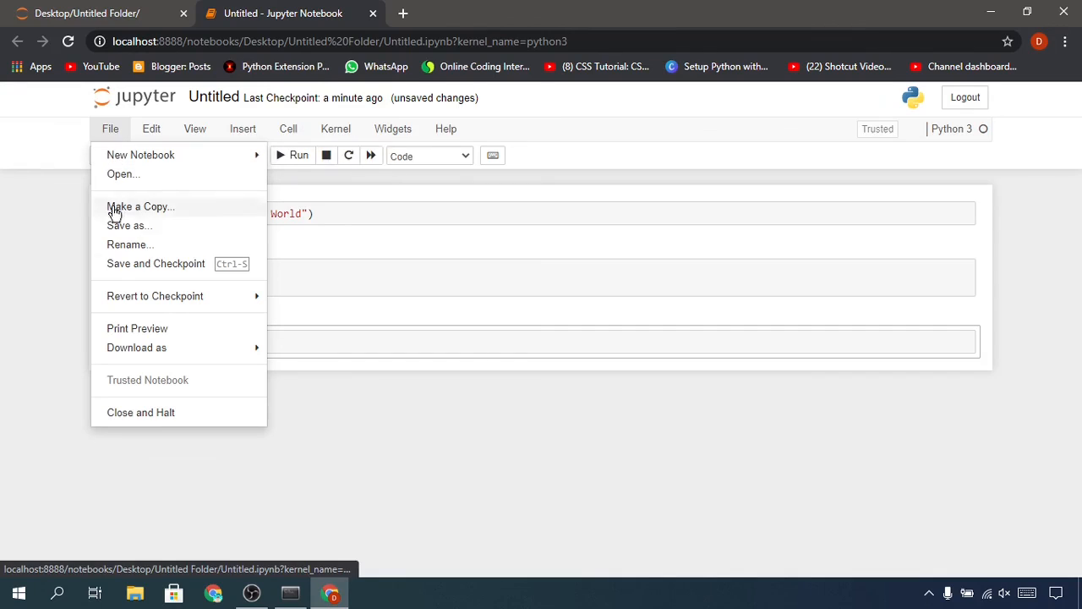
{"action": "left_click", "coordinate": [115, 267]}
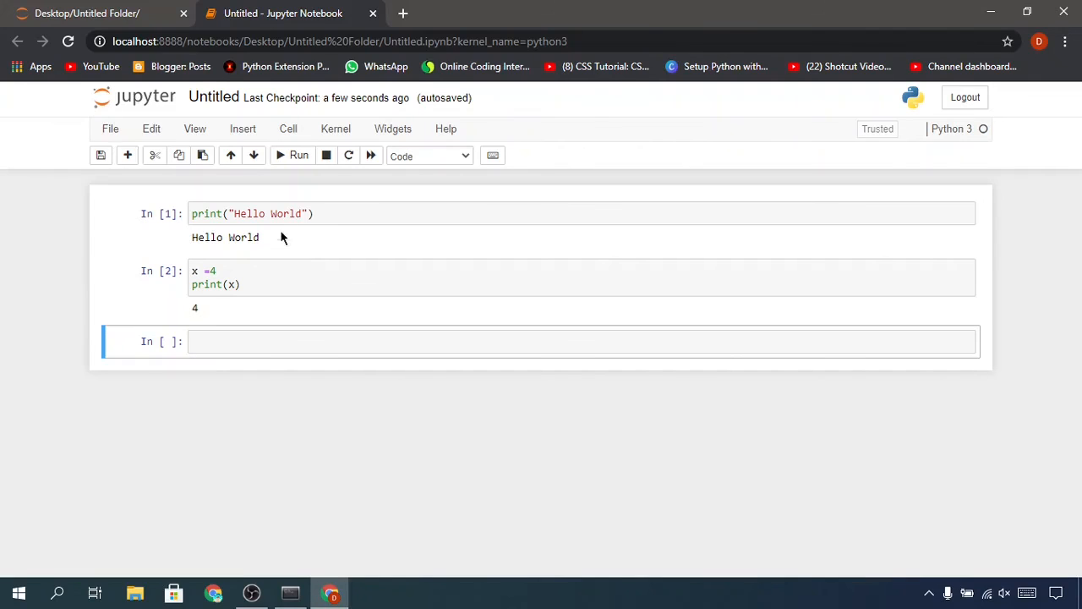
{"action": "key", "text": "ctrl"}
Run the empty third cell to add another code cell below it, and place the cursor in the new cell.
{"action": "left_click", "coordinate": [280, 160]}
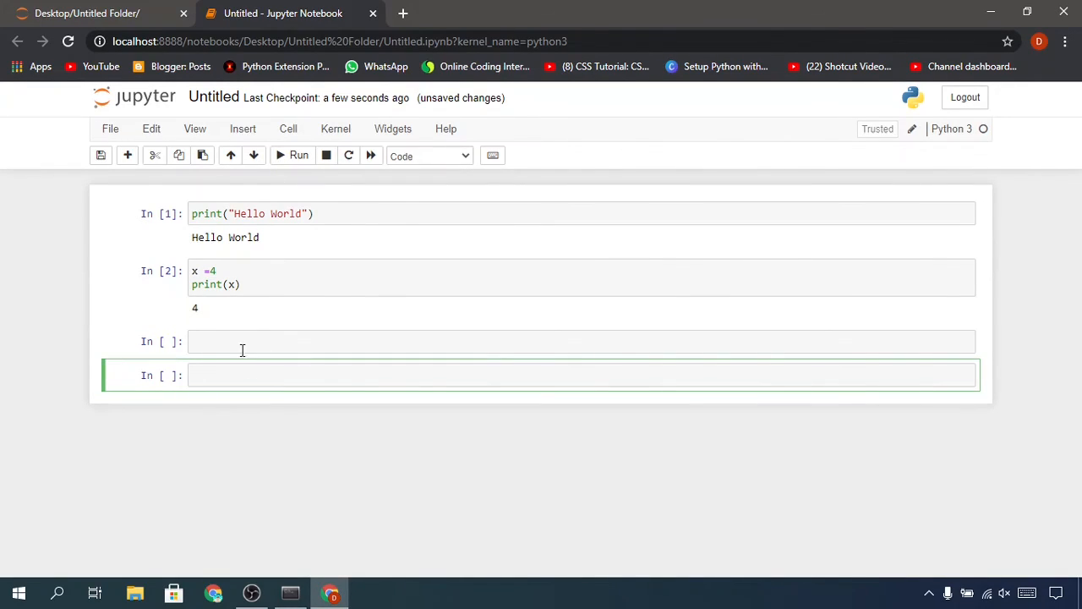
{"action": "left_click", "coordinate": [193, 340]}
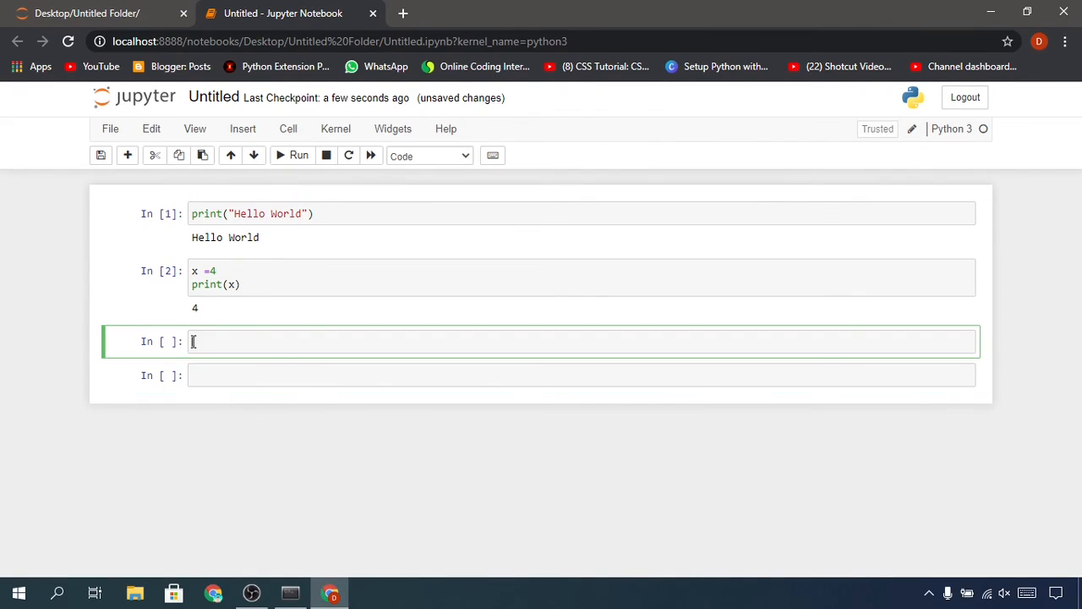
{"action": "left_click", "coordinate": [216, 373]}
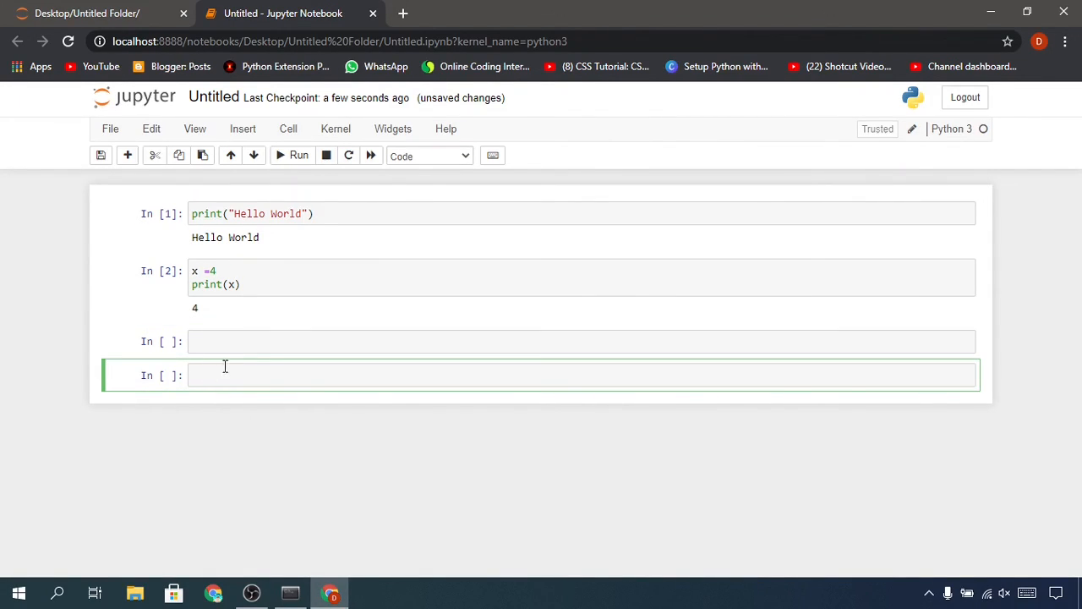